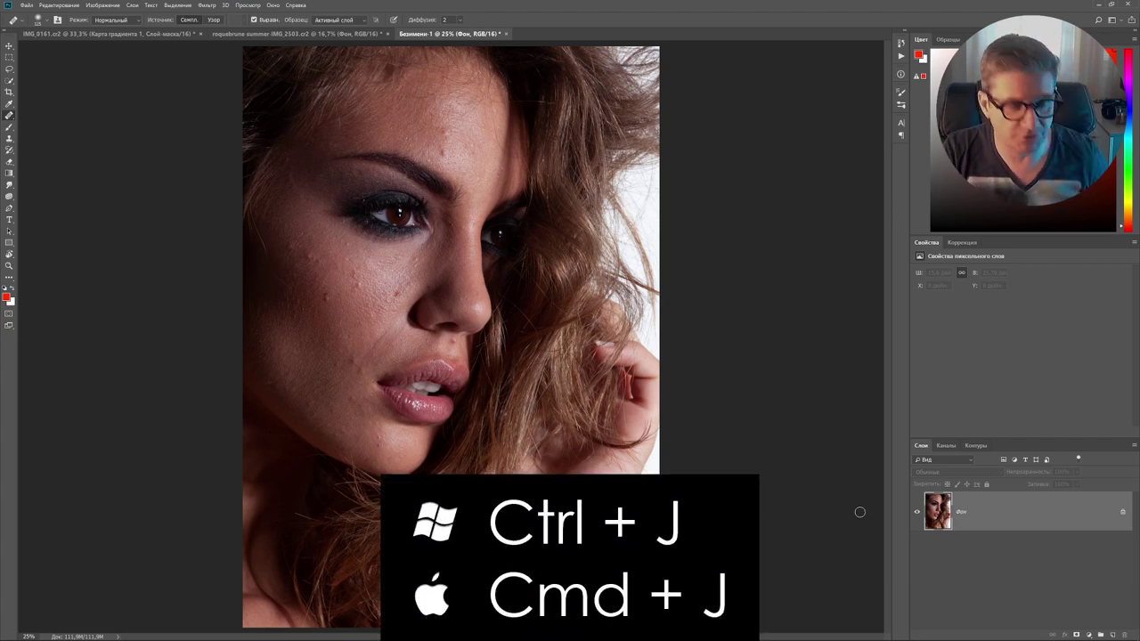
- Duplicate the background layer and open the Imagenomic Portraiture 3 filter on the copy
key("ctrl+j")
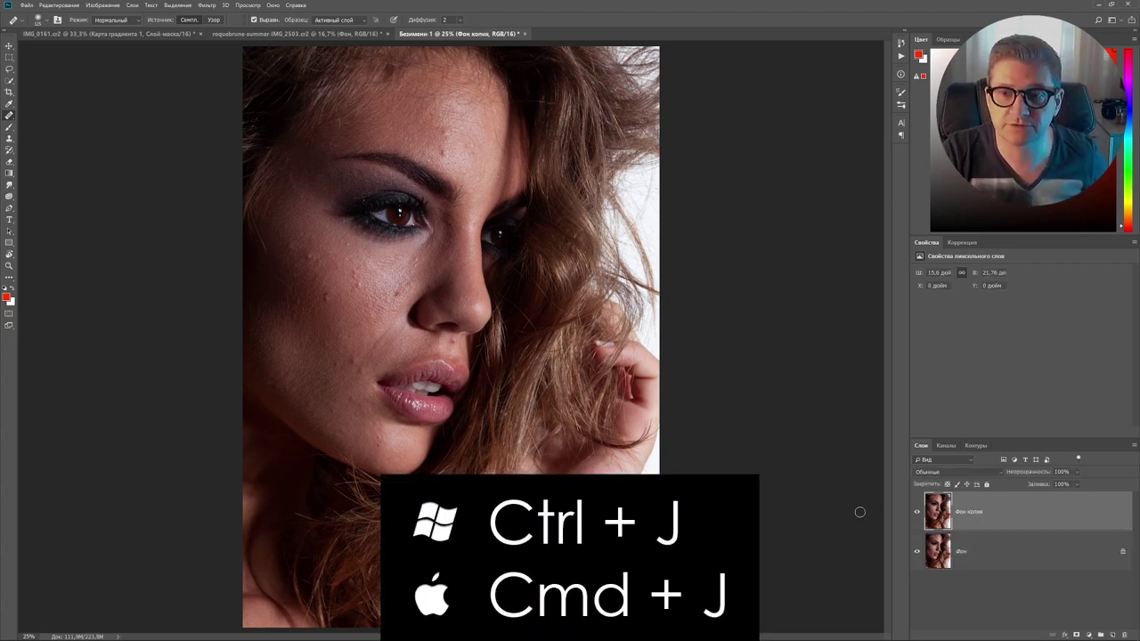
key("v")
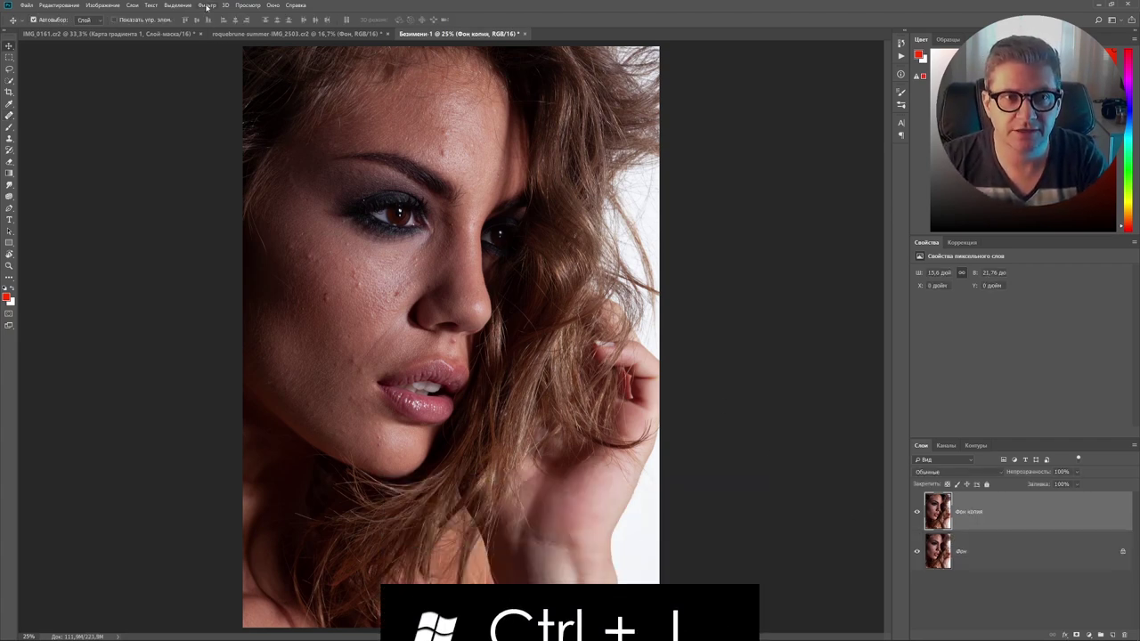
left_click(207, 5)
mouse_move(261, 200)
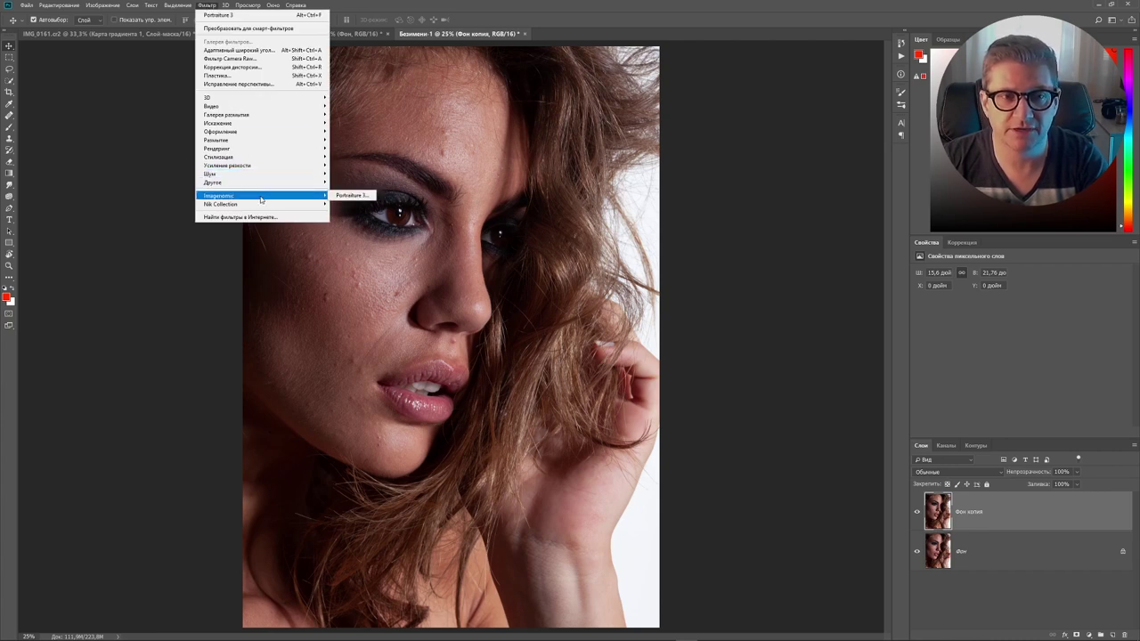
left_click(344, 196)
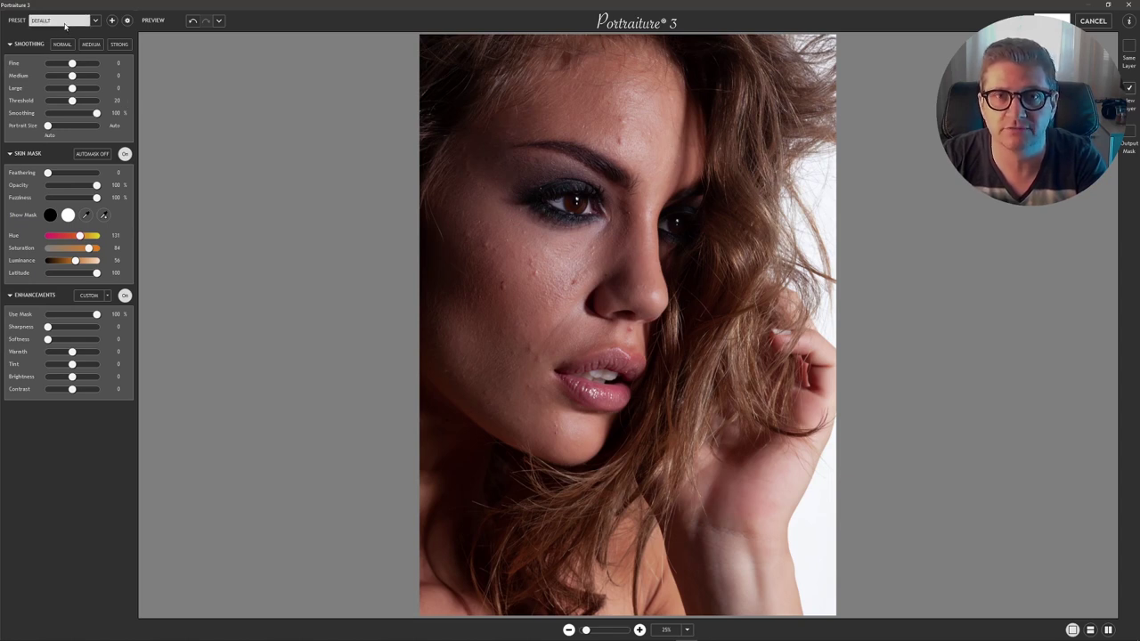
left_click(95, 21)
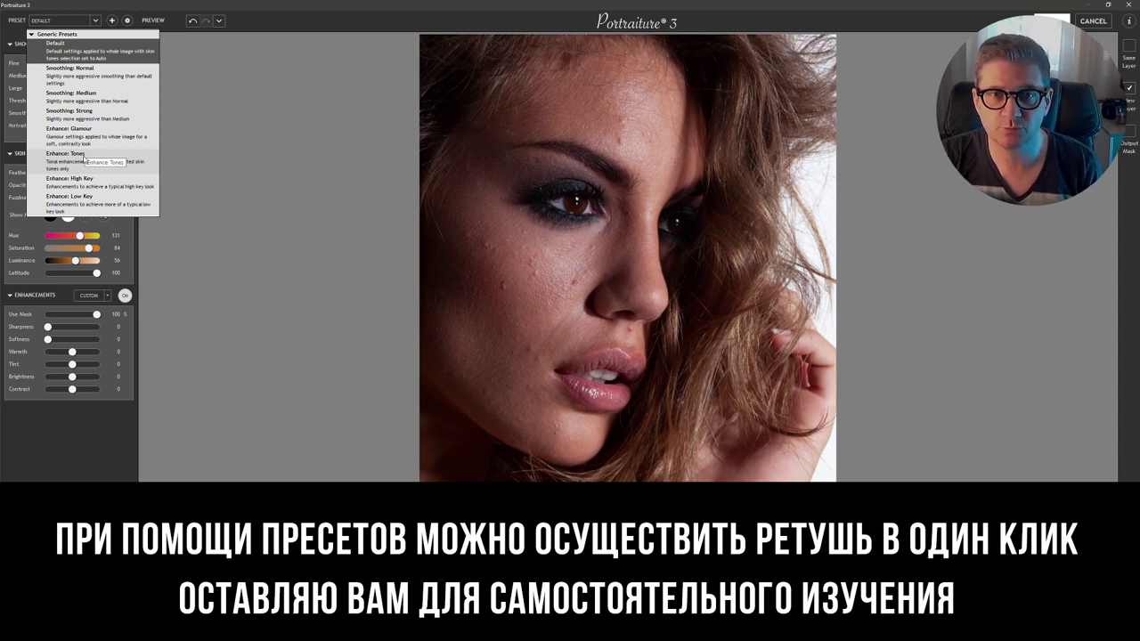
left_click(209, 138)
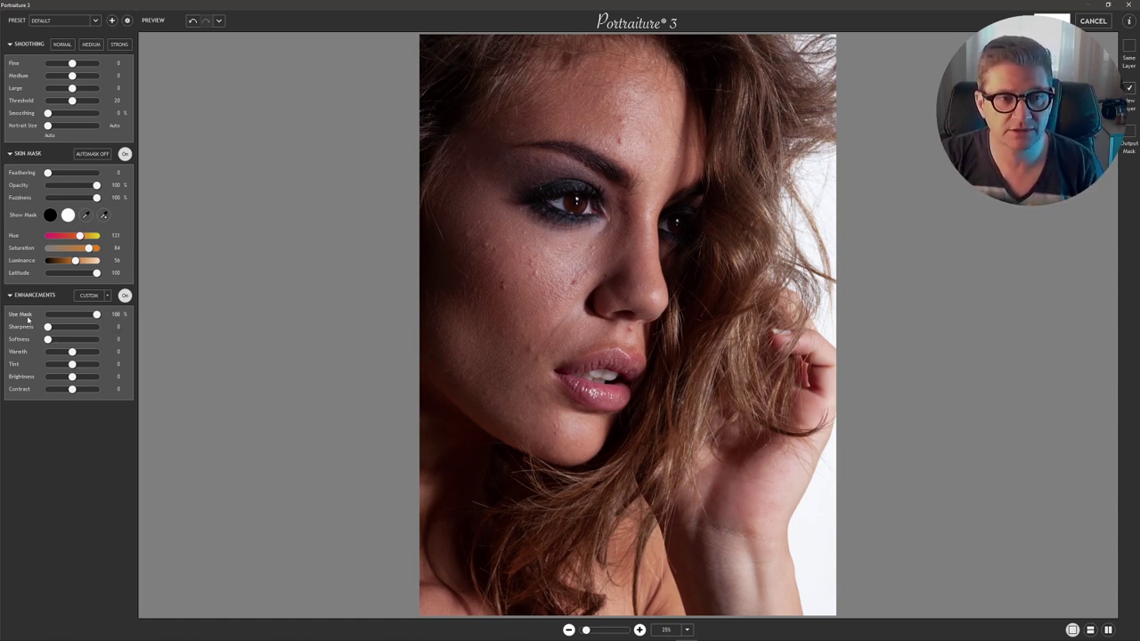
left_click(11, 295)
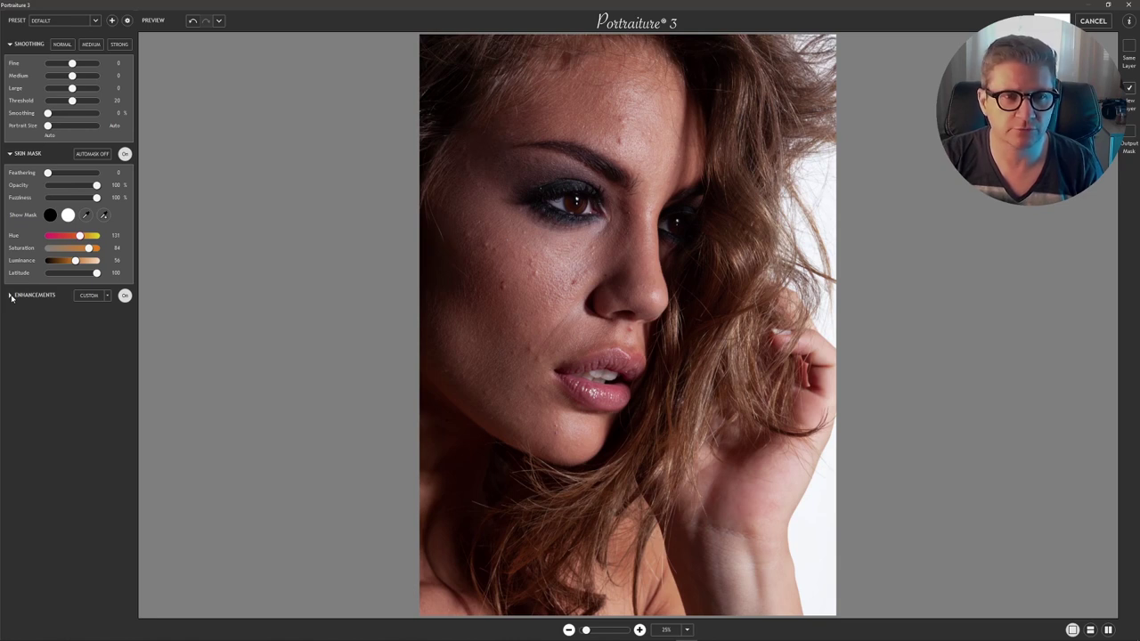
left_click(11, 295)
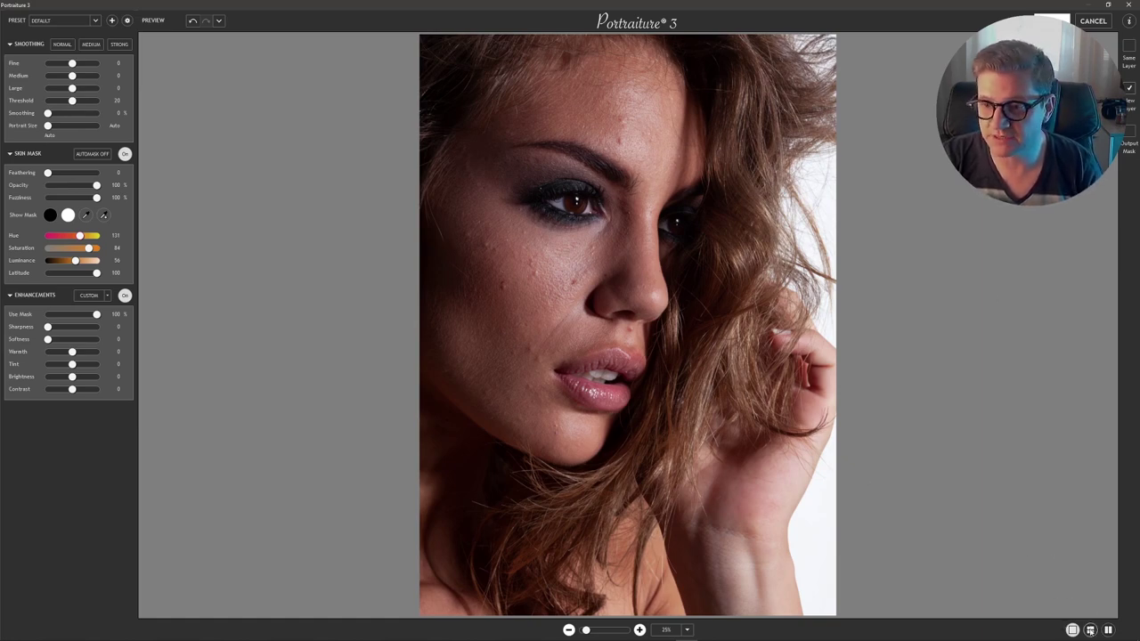
- Switch the preview to a side-by-side before/after comparison and magnify the face to 50%
left_click(1090, 630)
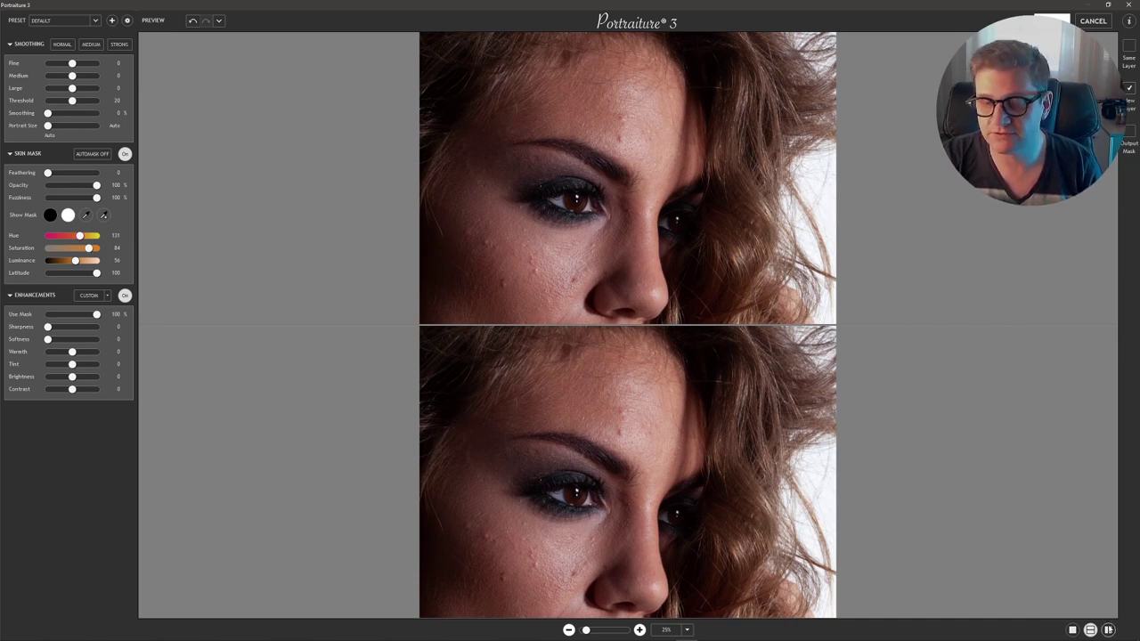
left_click(1108, 630)
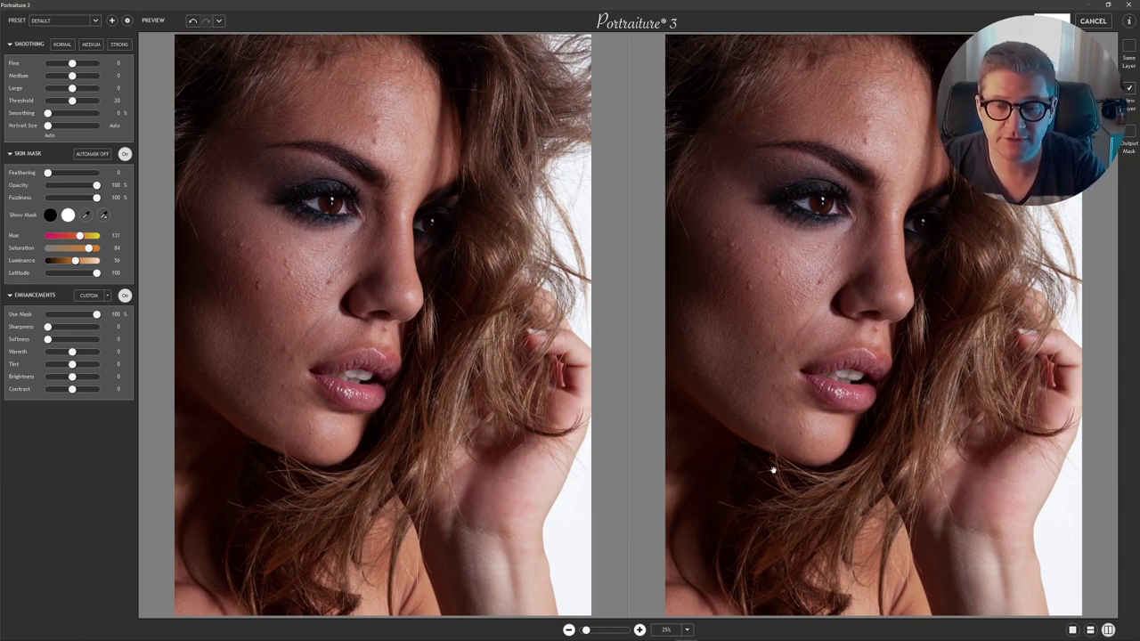
left_click(686, 631)
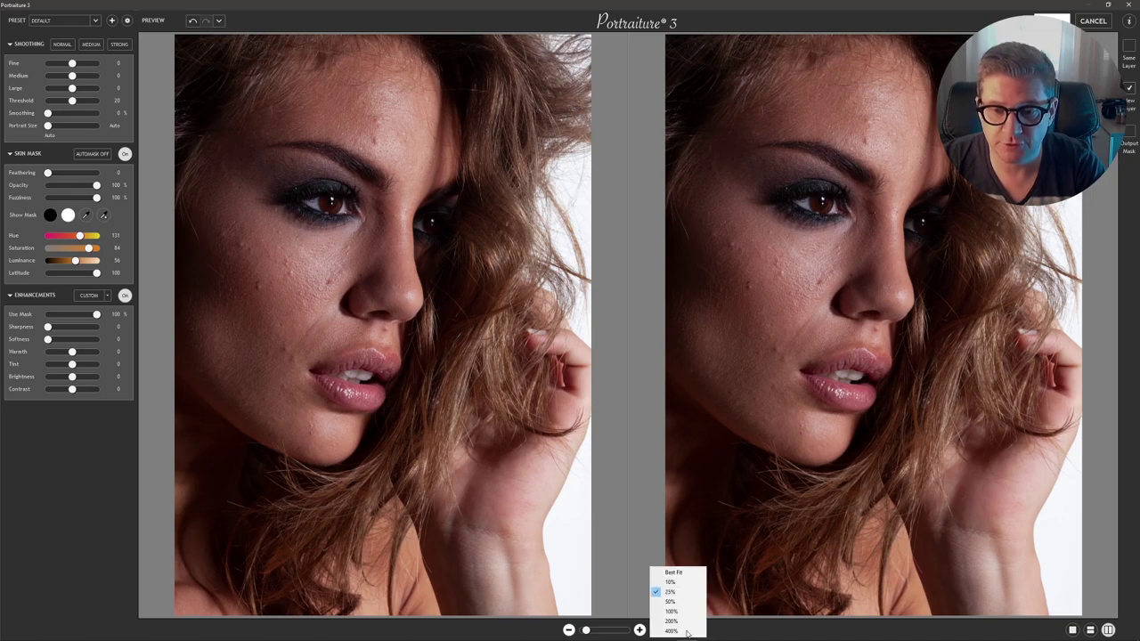
left_click(670, 599)
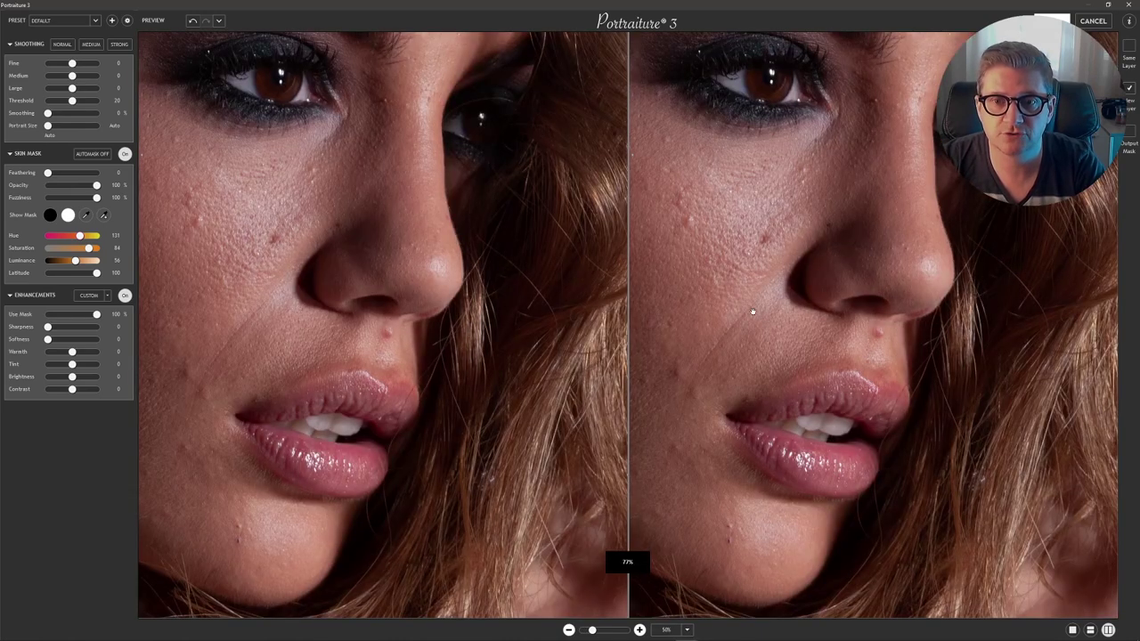
left_click_drag(740, 307, 830, 348)
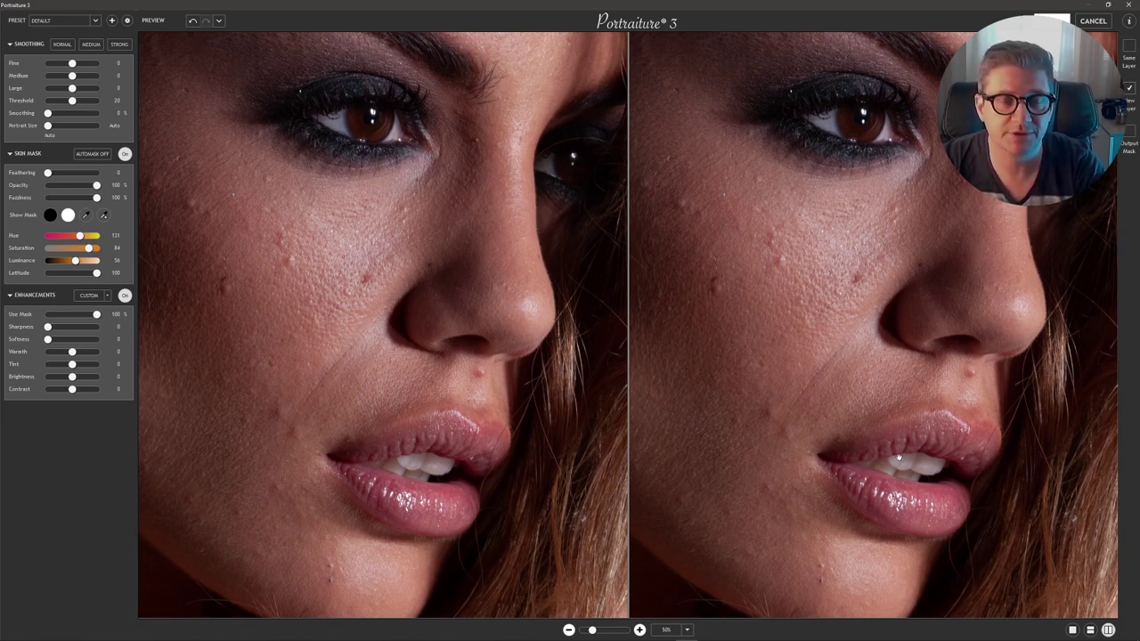
- Define the skin mask by sampling the cheek's skin tone and adding the tone between the eyes
left_click(87, 215)
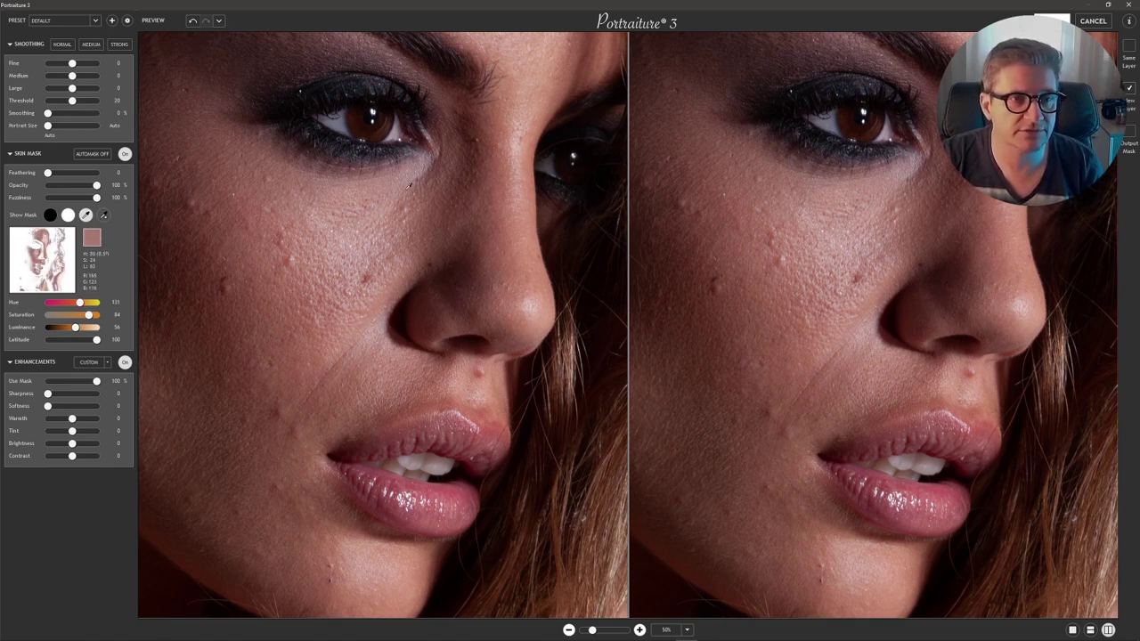
left_click(253, 299)
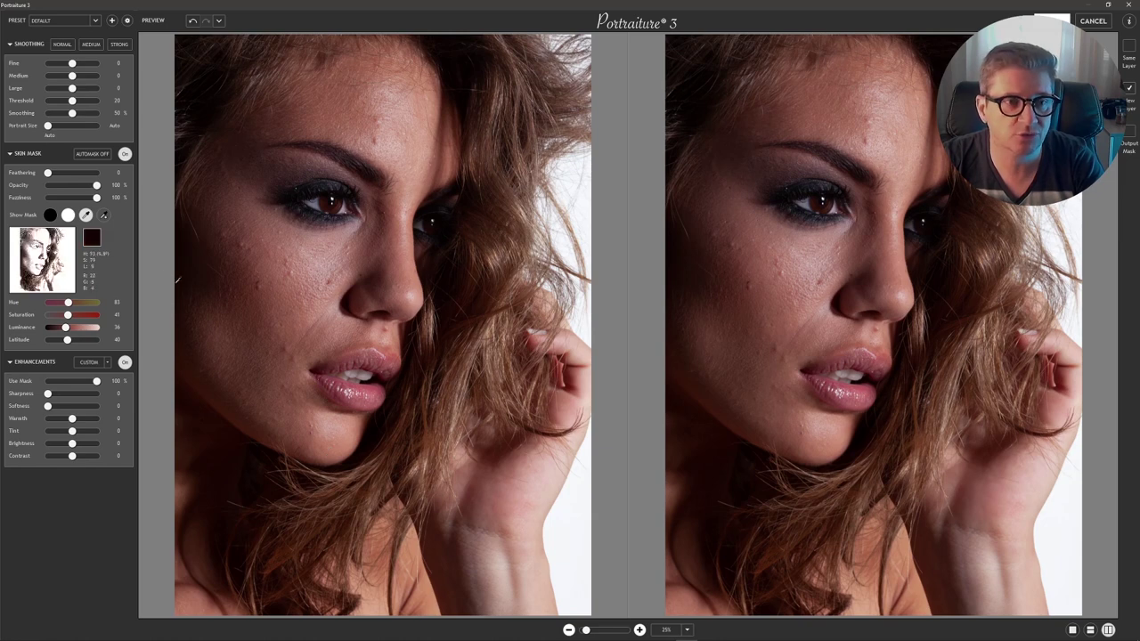
left_click(103, 214)
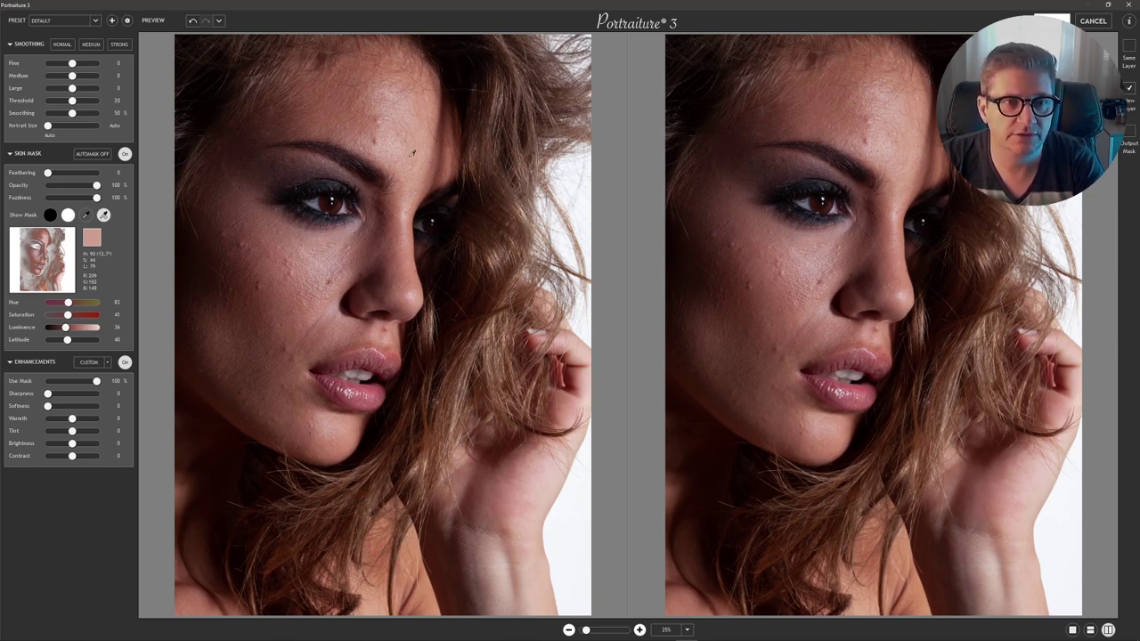
left_click(414, 193)
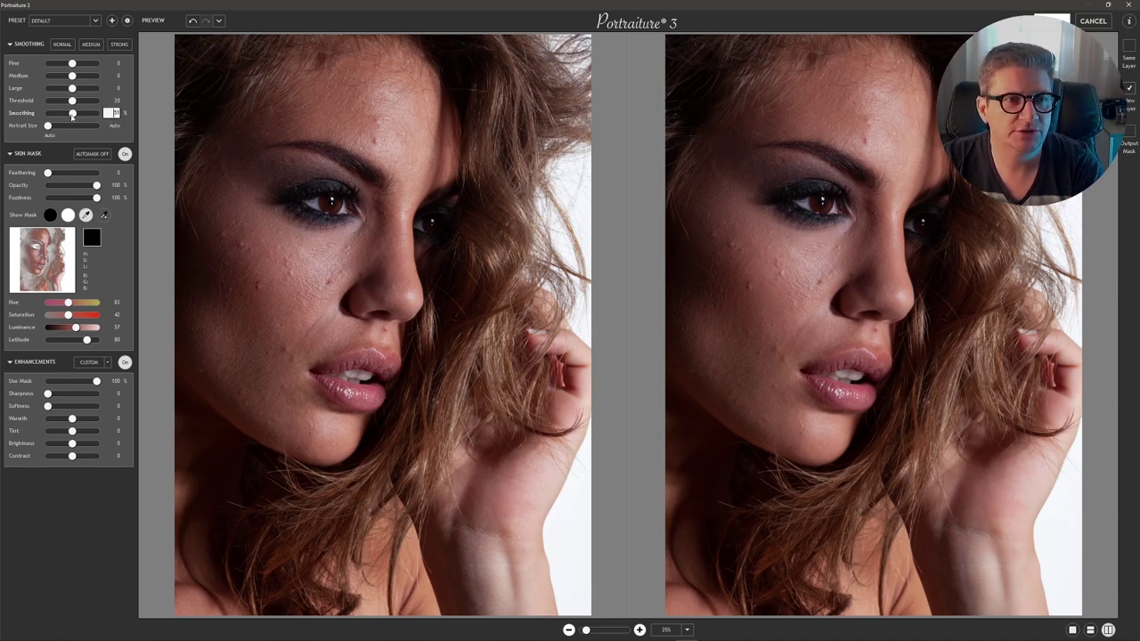
- Set Smoothing to 100% and raise the Fine, Medium and Large detail values to +20
left_click_drag(73, 116, 96, 114)
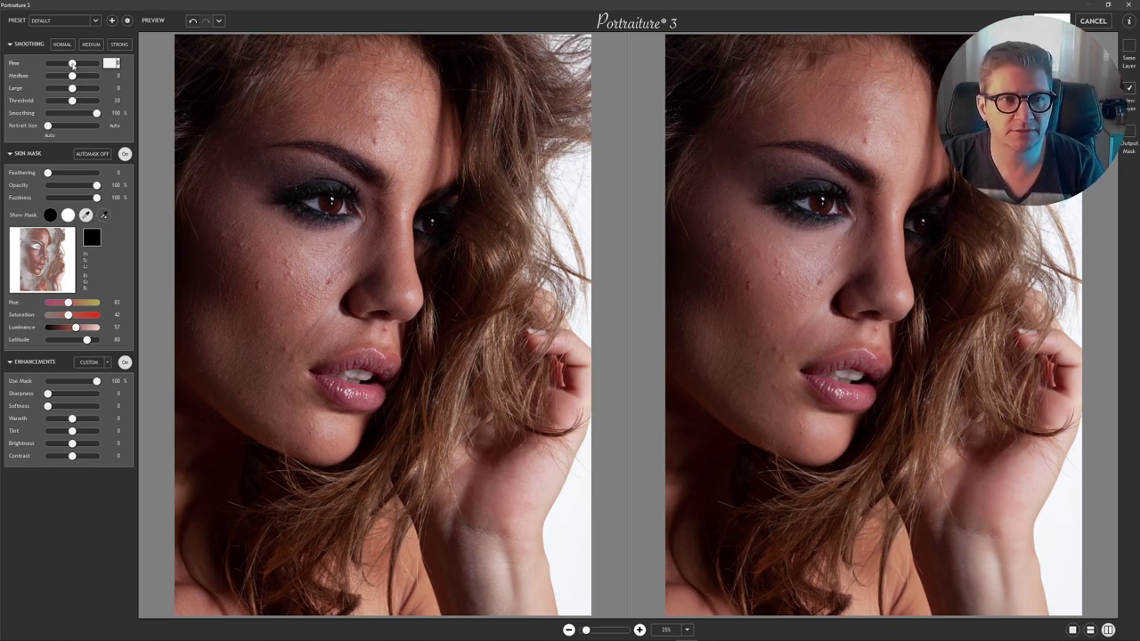
left_click_drag(71, 66, 132, 73)
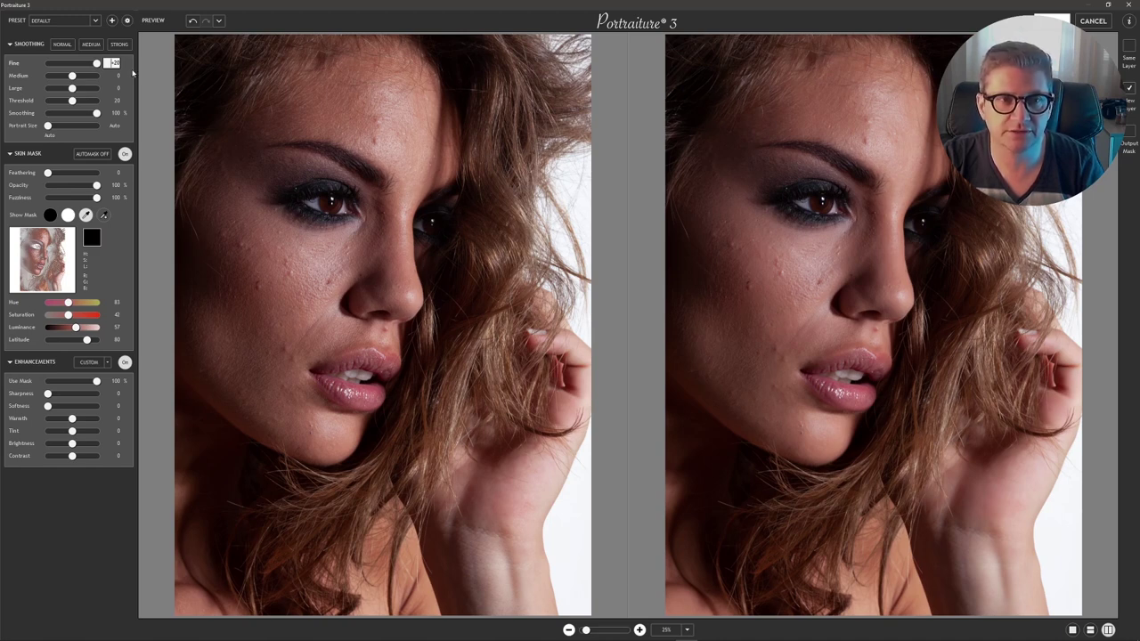
mouse_move(42, 258)
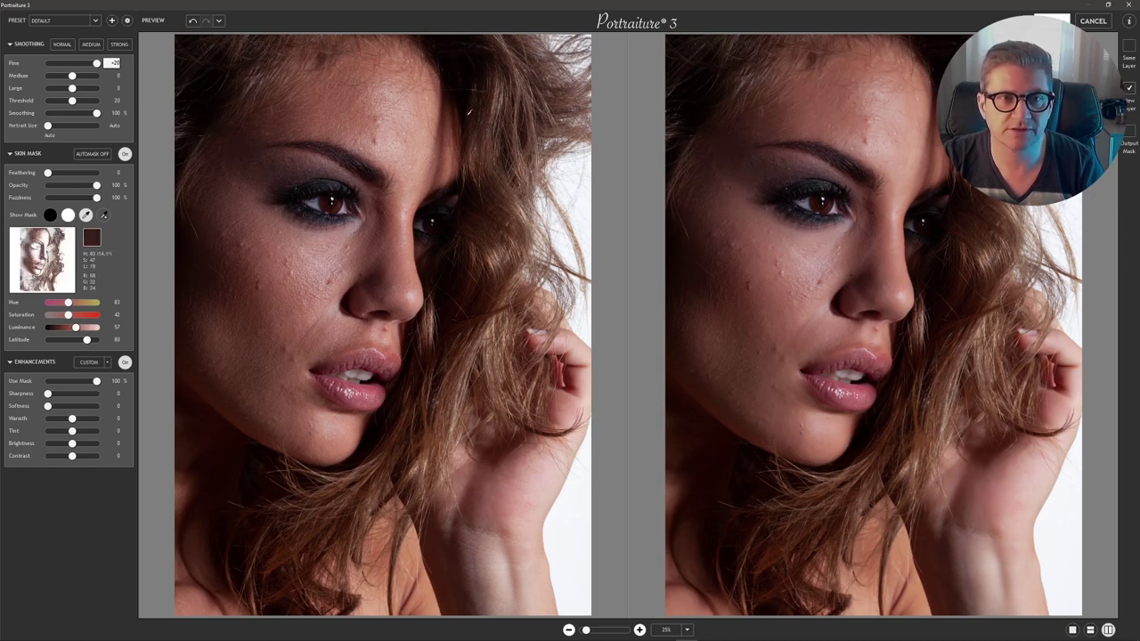
left_click_drag(72, 76, 98, 88)
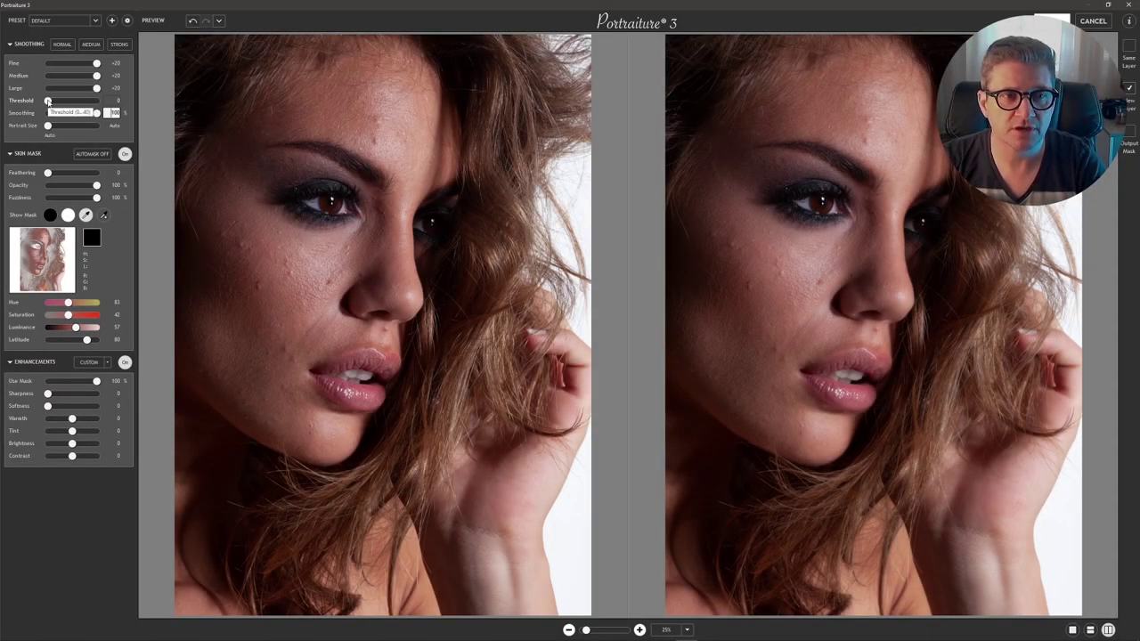
- Try a smoothing Threshold of 40, return it to 20, and reduce Fine to +10 and Medium to +12
left_click_drag(48, 100, 88, 104)
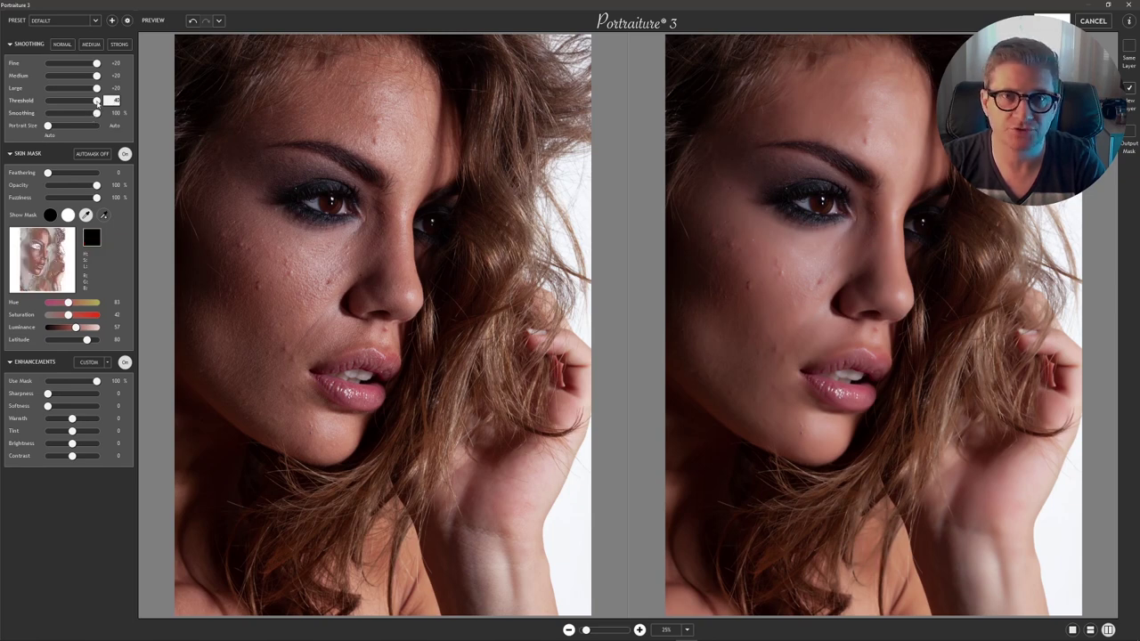
left_click_drag(97, 101, 72, 103)
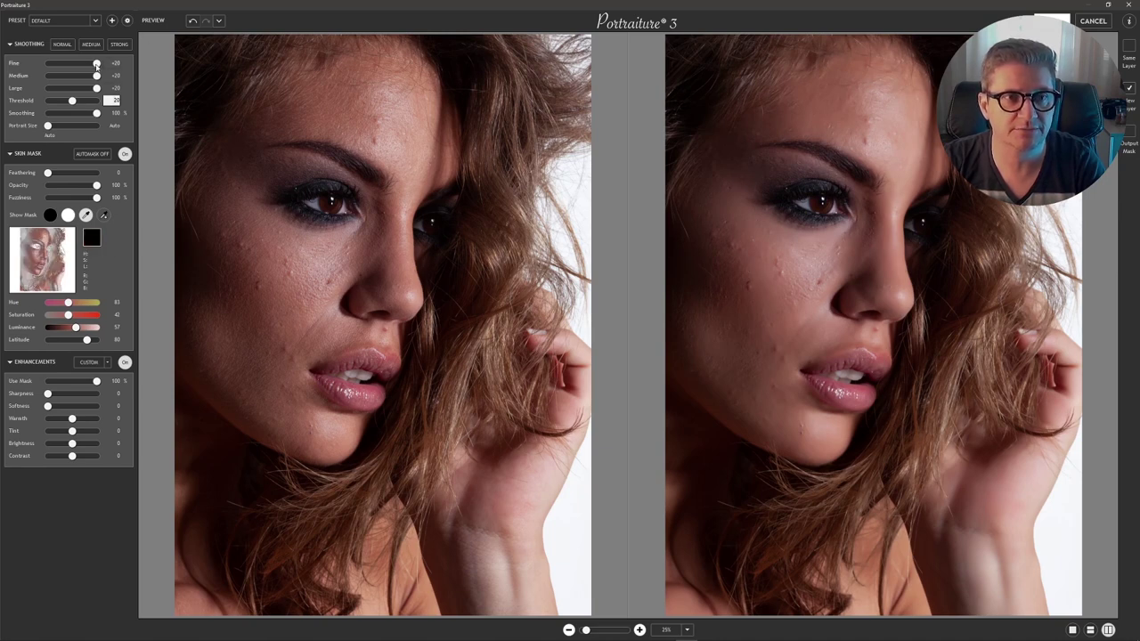
left_click_drag(96, 63, 86, 76)
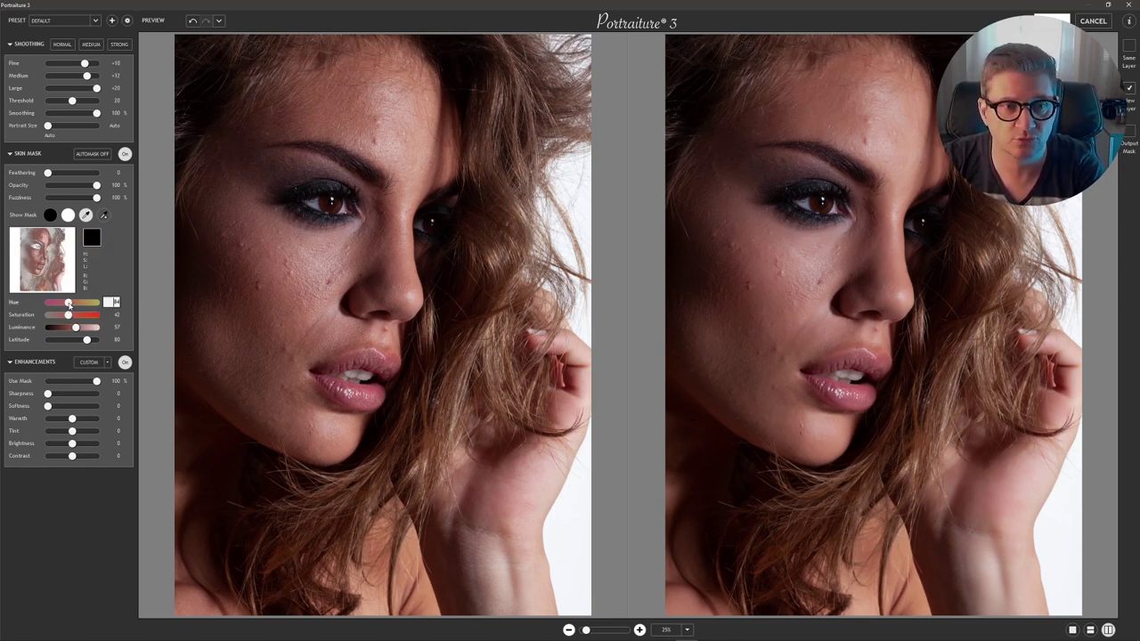
- Refine the skin mask with Hue 65, Saturation 57, Luminance 42 and Latitude 70
left_click_drag(69, 304, 83, 343)
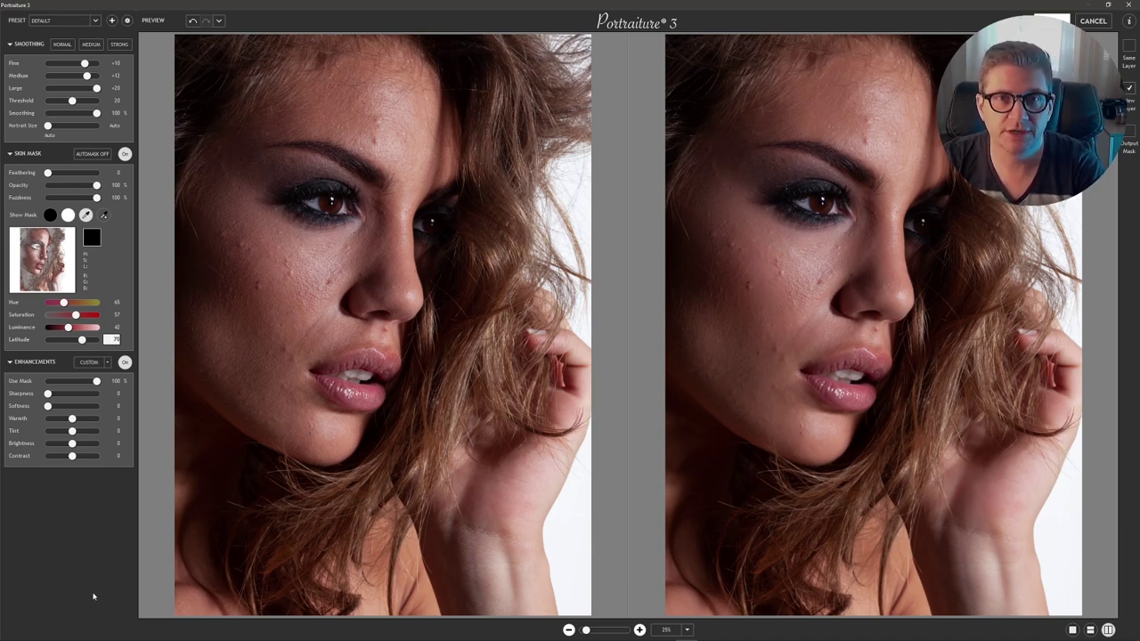
- In the enhancements, keep Use Mask at 100% and set Sharpness to 40 and Softness to 30
mouse_move(96, 381)
left_mouse_down()
mouse_move(49, 382)
mouse_move(100, 381)
left_mouse_up()
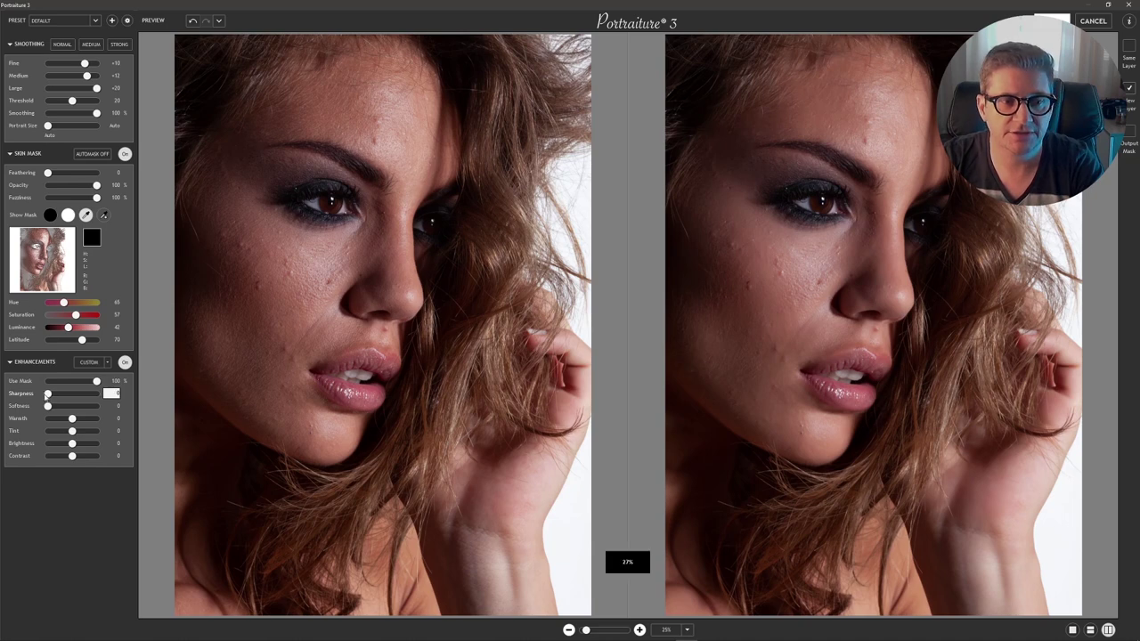
left_click_drag(48, 394, 157, 413)
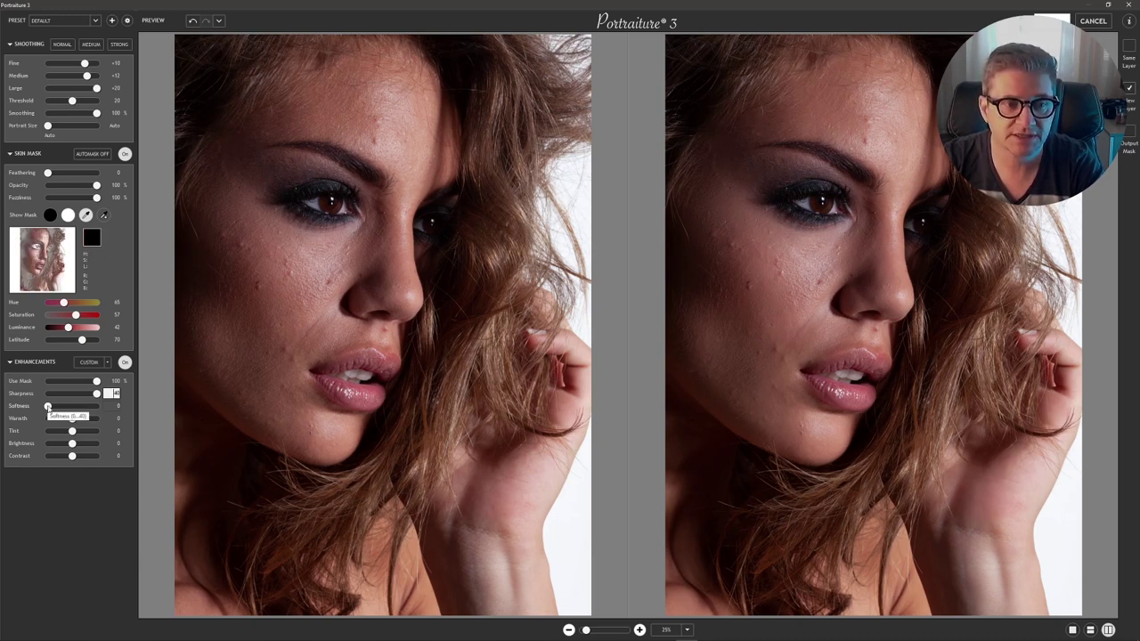
left_click_drag(47, 407, 84, 406)
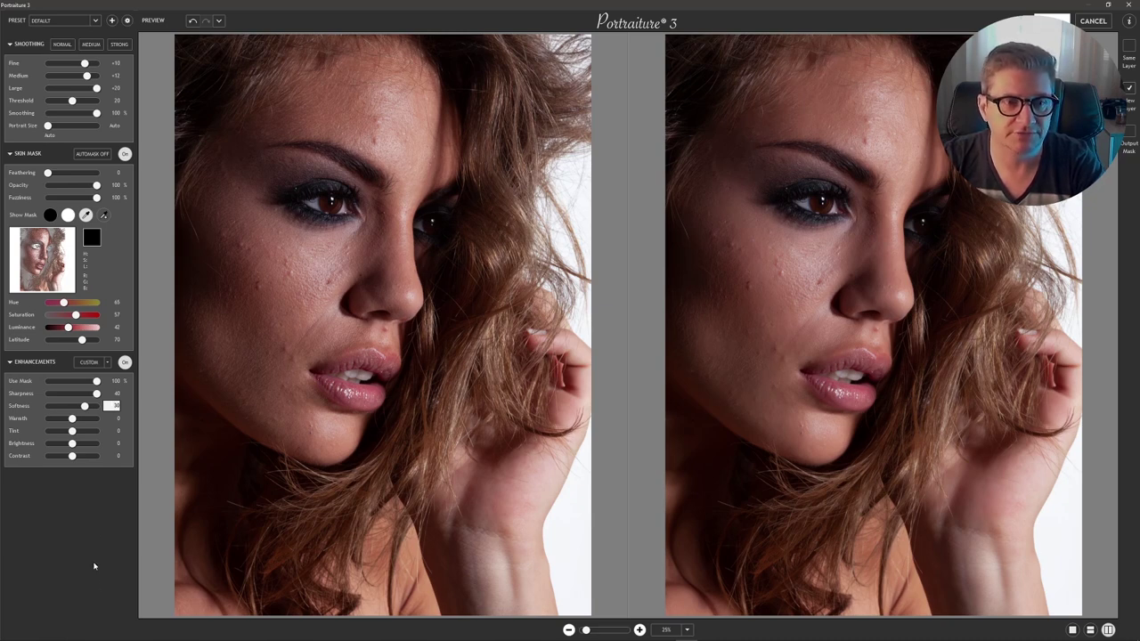
- Set Warmth to +3, try negative and positive Tint values, and reset Tint to 0
left_click_drag(74, 419, 79, 422)
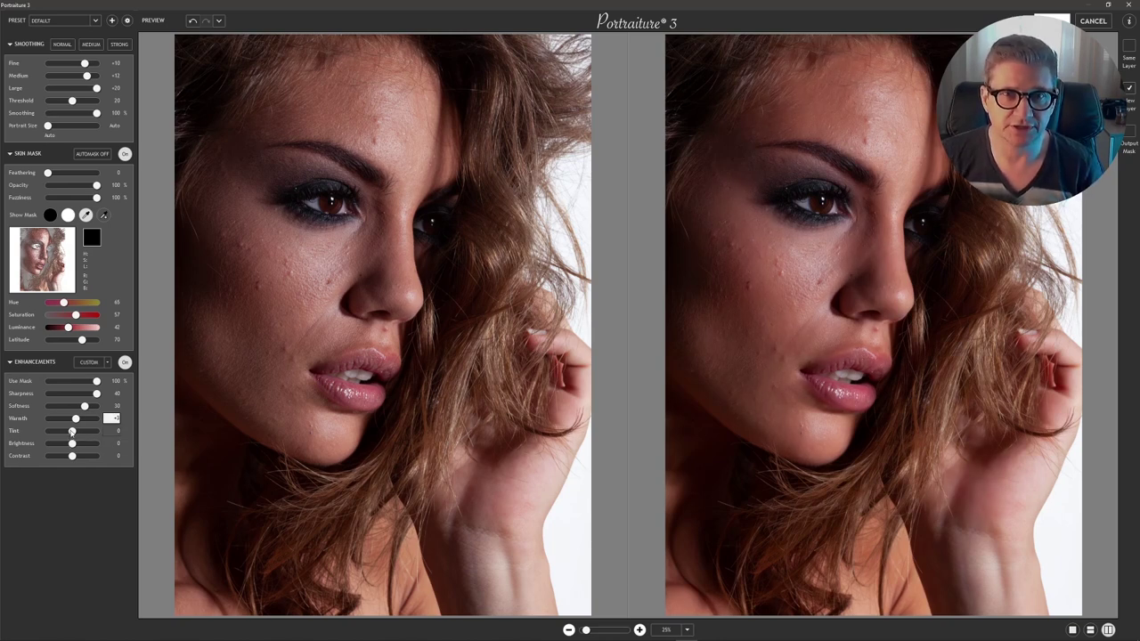
left_click_drag(72, 433, 12, 540)
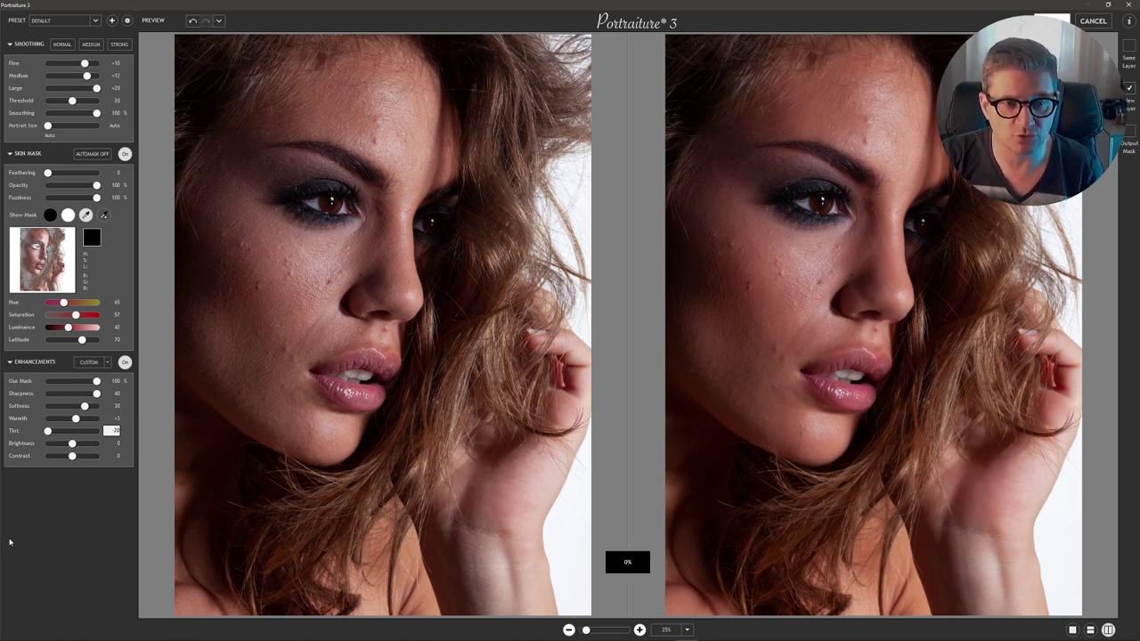
left_click_drag(47, 431, 96, 431)
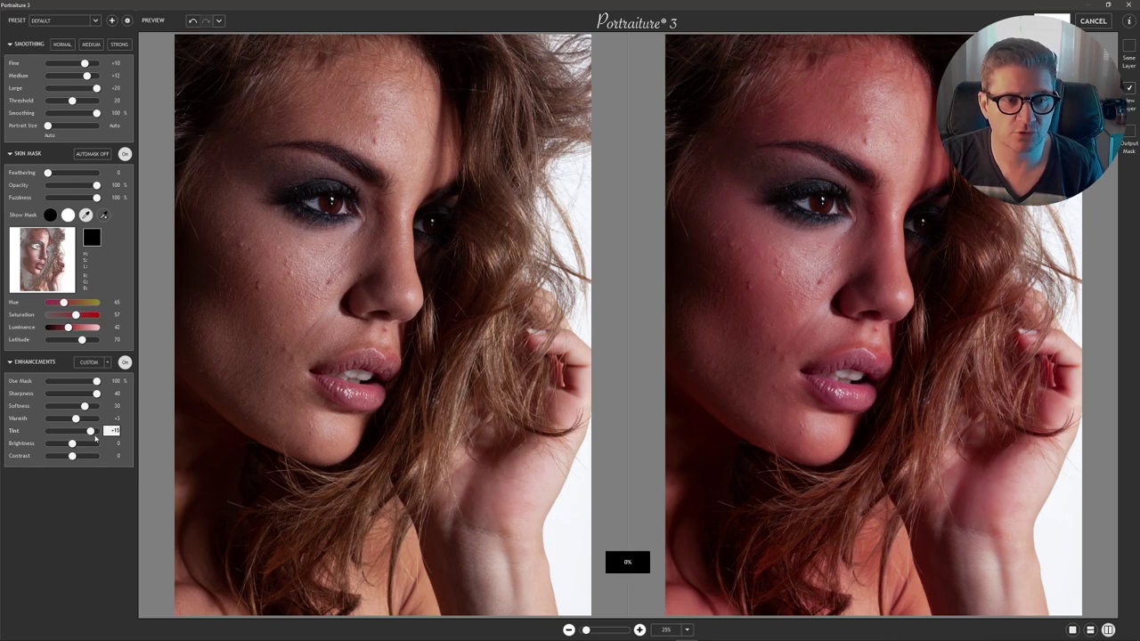
type("0")
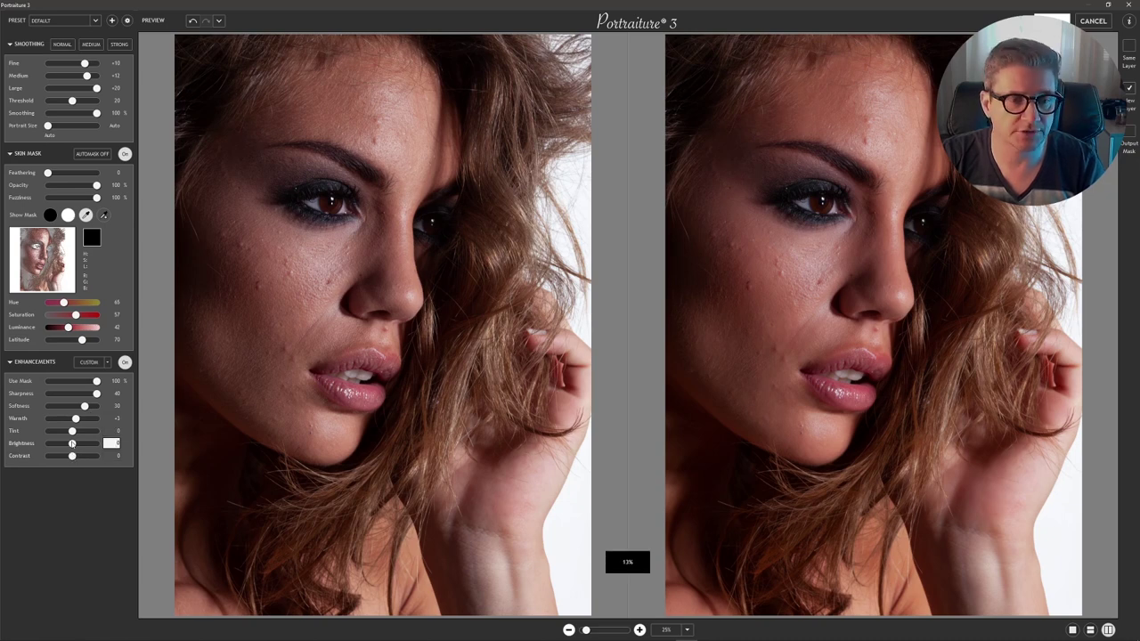
- Set Brightness to +11, try Contrast at +20, and lower Contrast to -11
left_click_drag(72, 443, 86, 444)
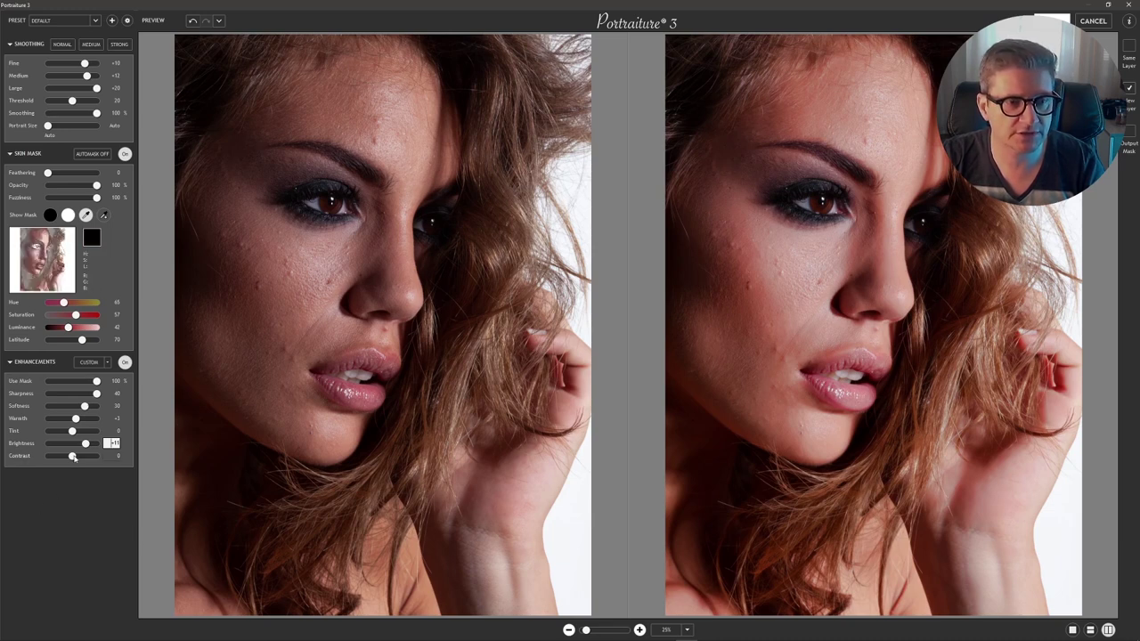
left_click_drag(74, 457, 96, 457)
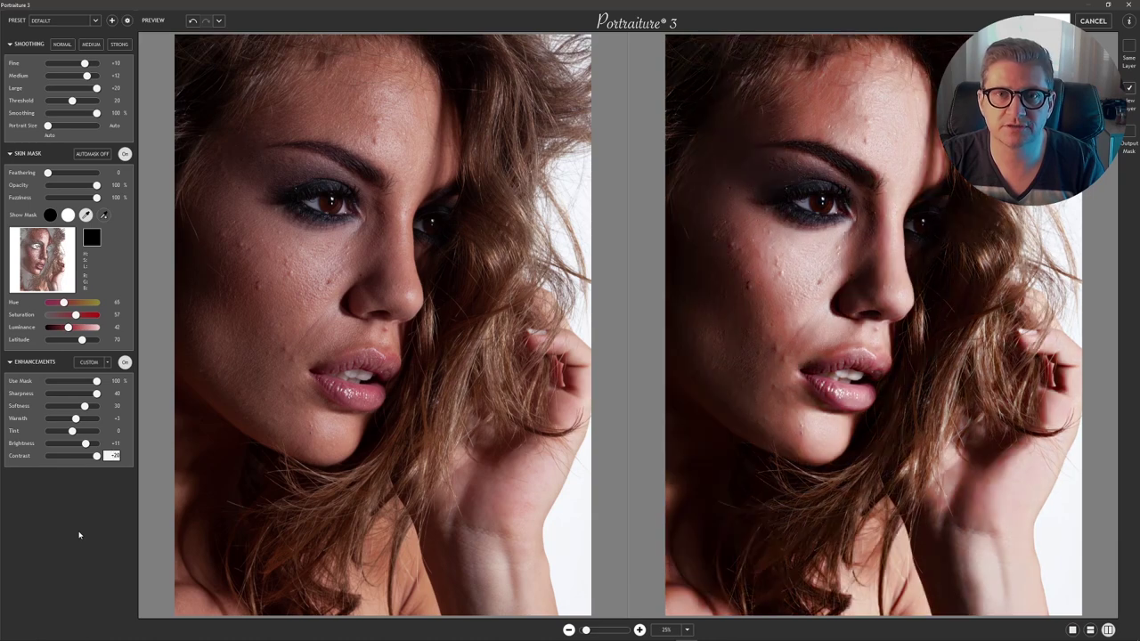
left_click_drag(96, 457, 59, 456)
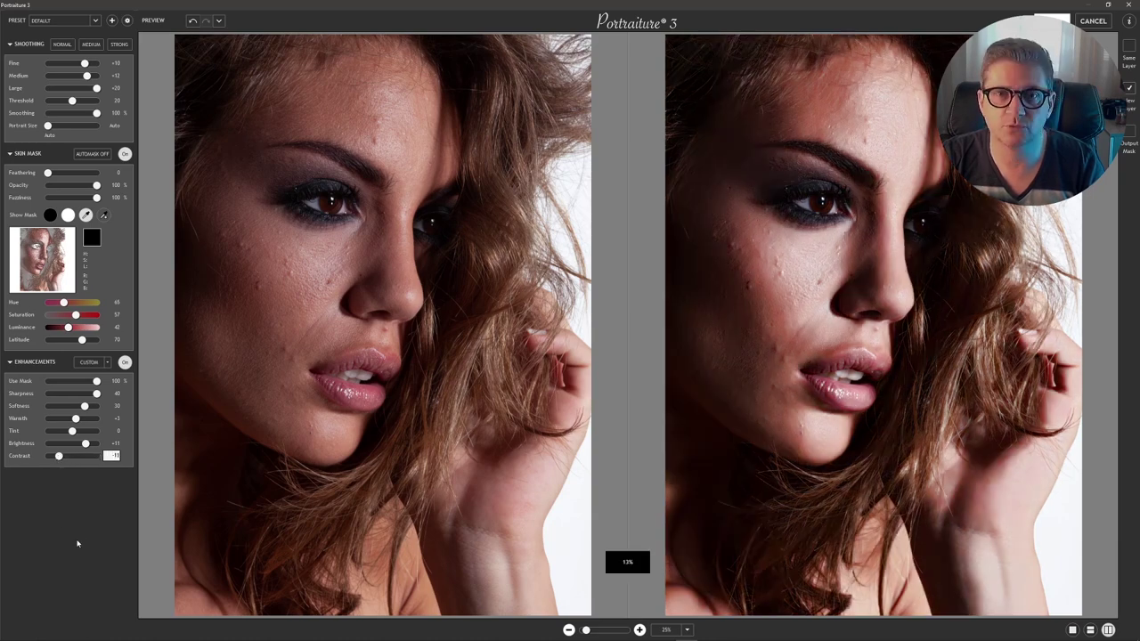
- Reset the Contrast and Warmth enhancements to 0
left_click(72, 457)
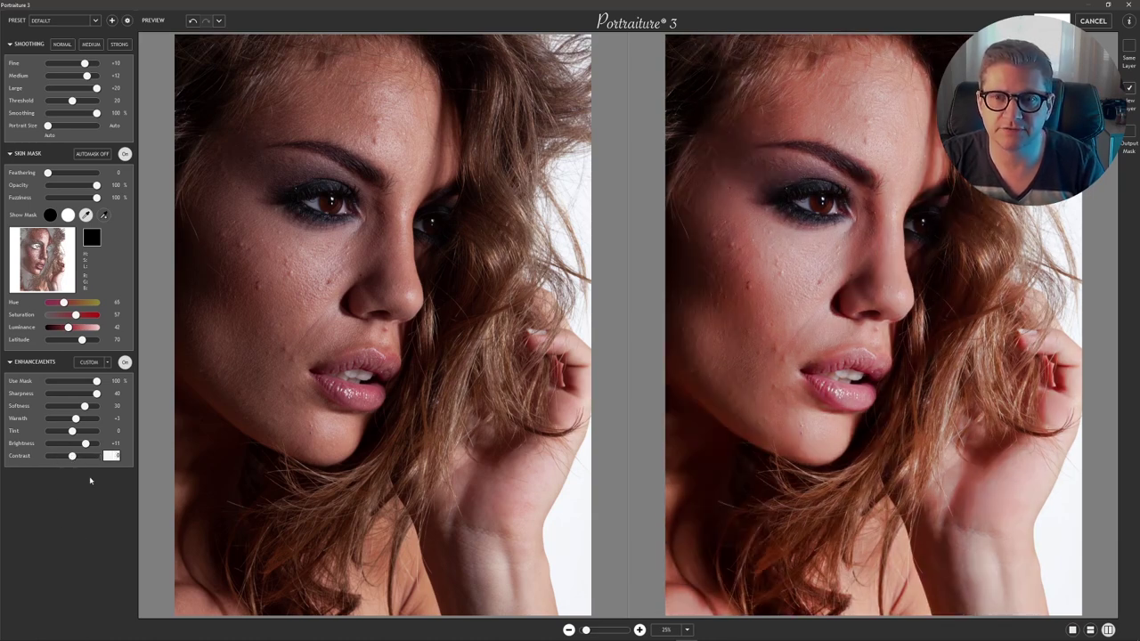
key("Return")
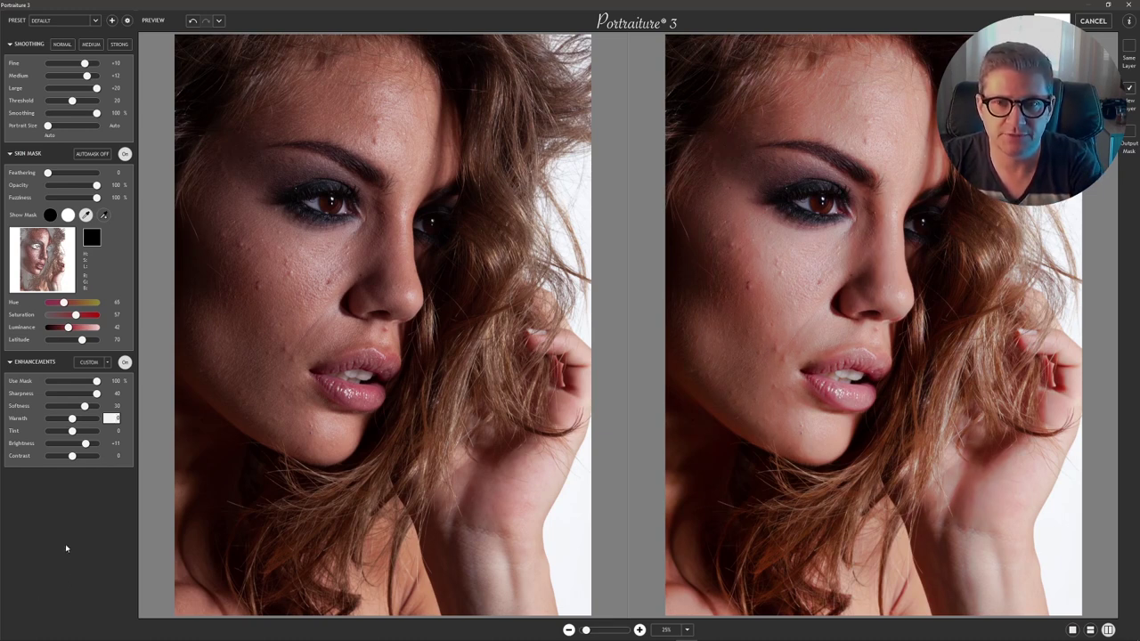
key("Return")
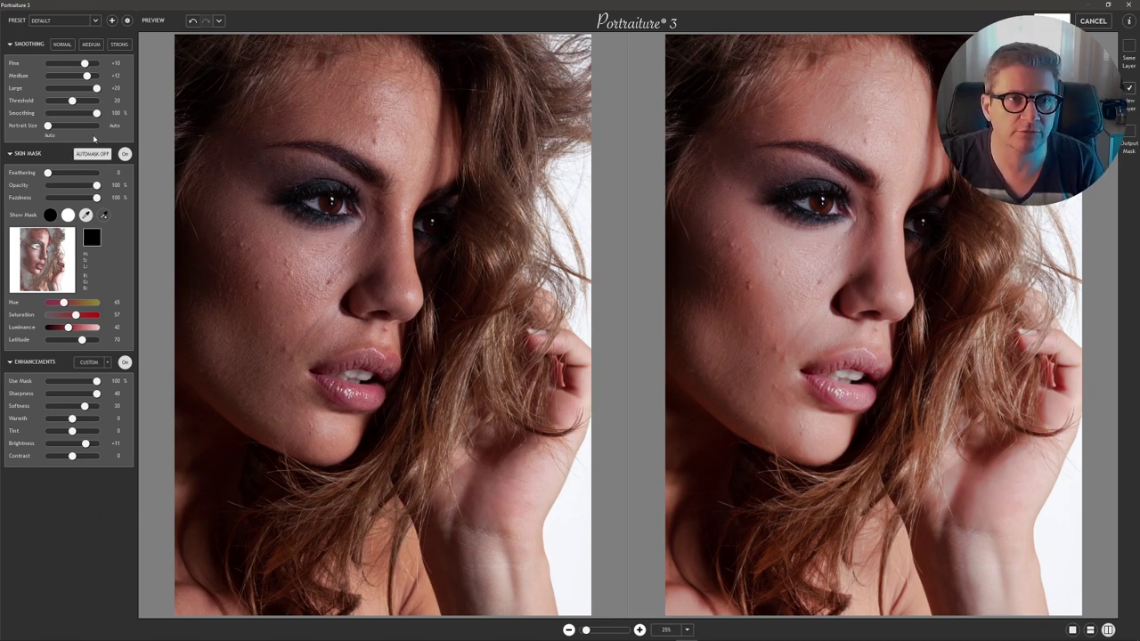
- Look at the preset-saving options without saving, and apply the filter with its output on a new layer
left_click(112, 21)
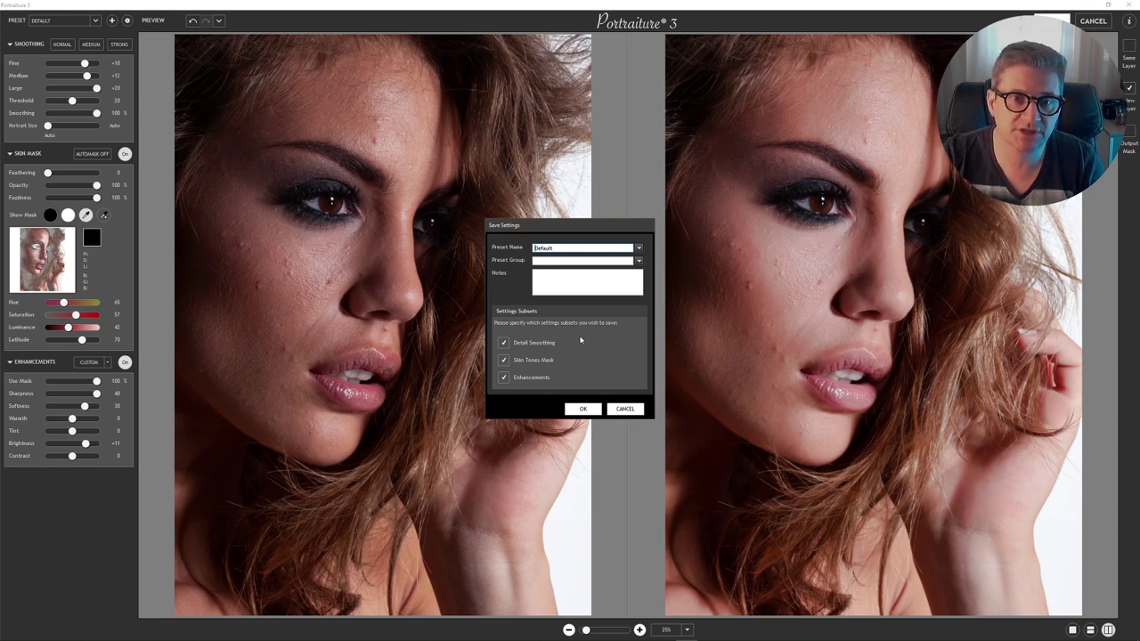
left_click(627, 410)
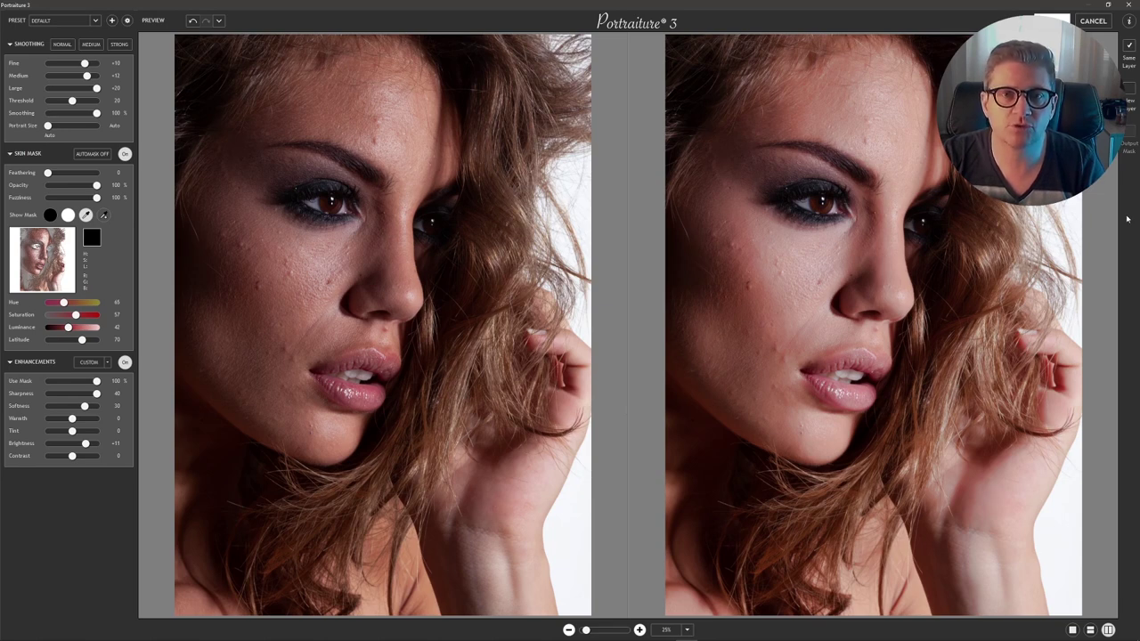
left_click(1130, 86)
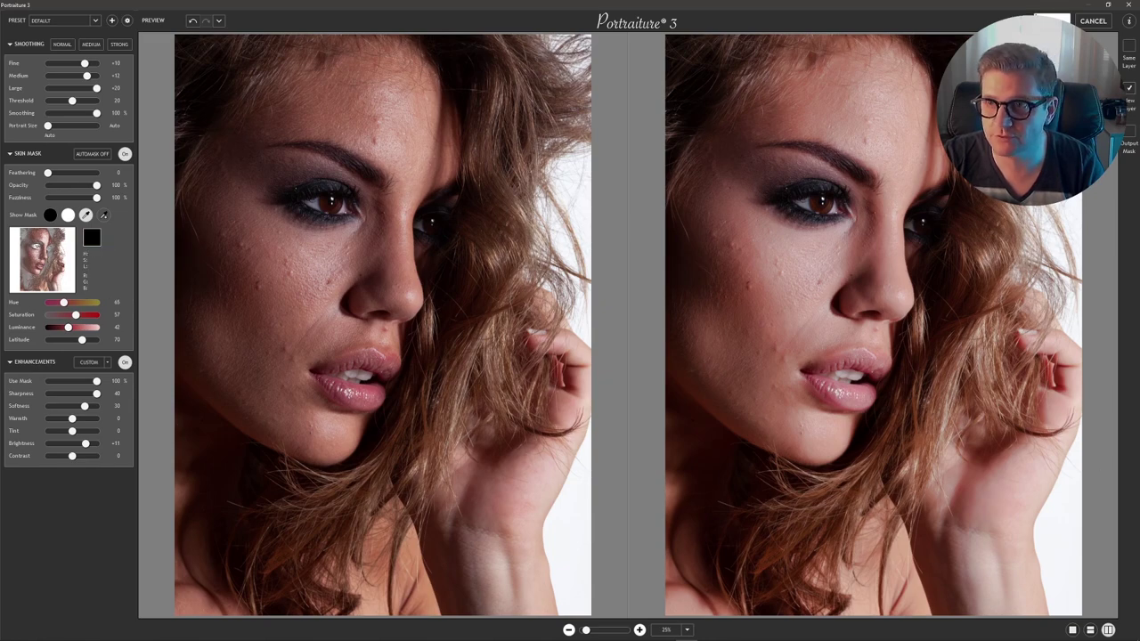
key("Return")
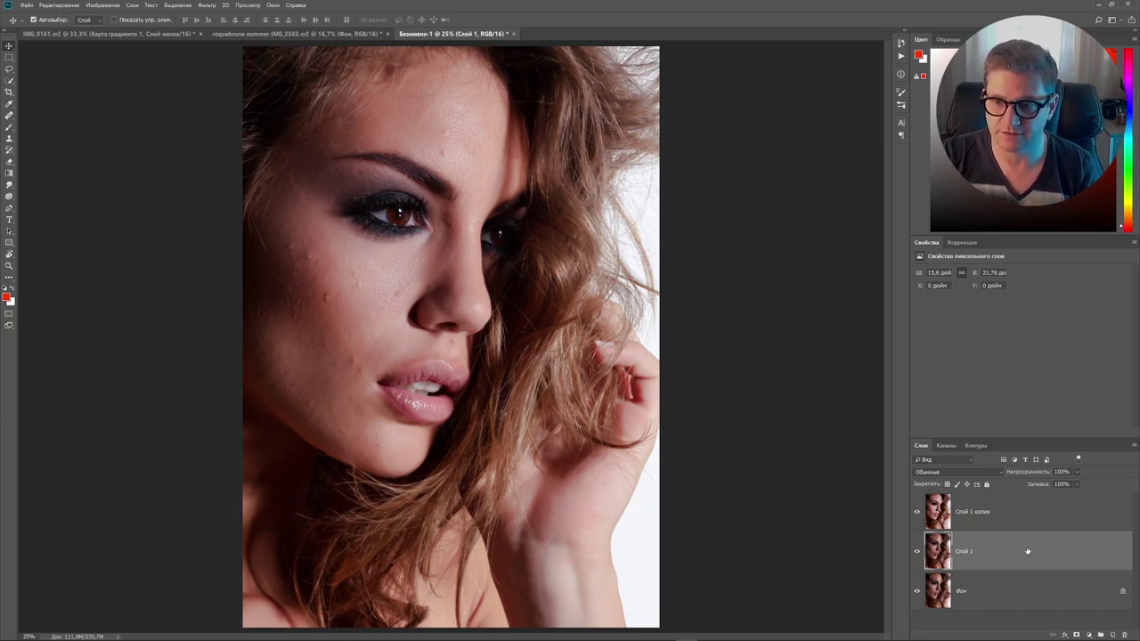
- Lower the opacity of the Слой 1 копия layer to 61% and stamp all visible layers into a new layer
left_click_drag(1027, 552, 1033, 499)
key("ctrl+z")
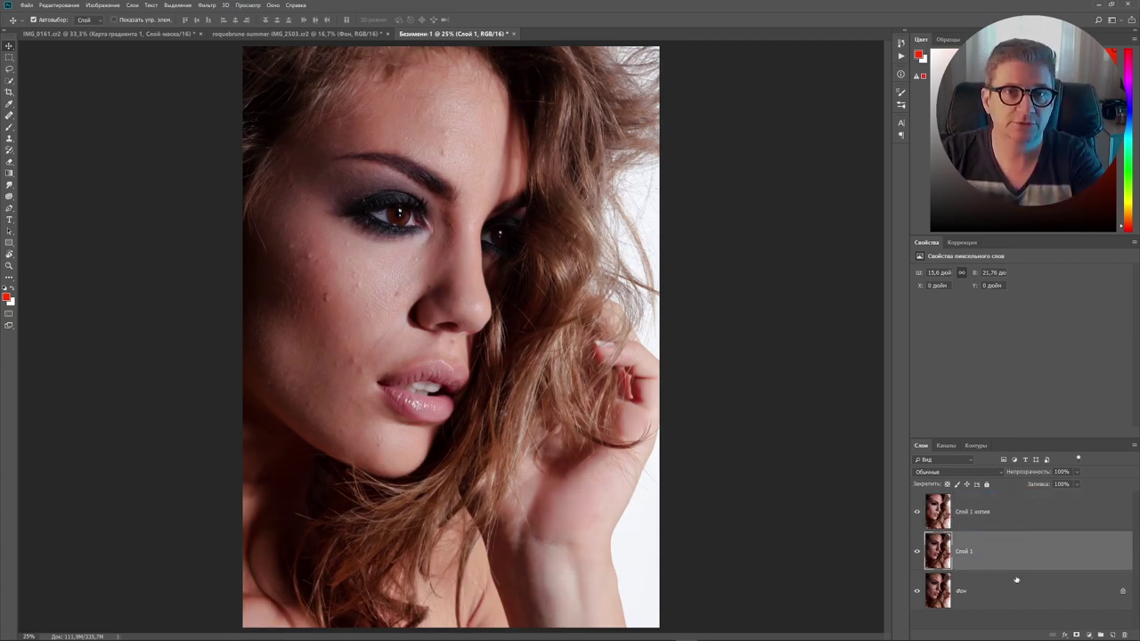
left_click(1035, 522)
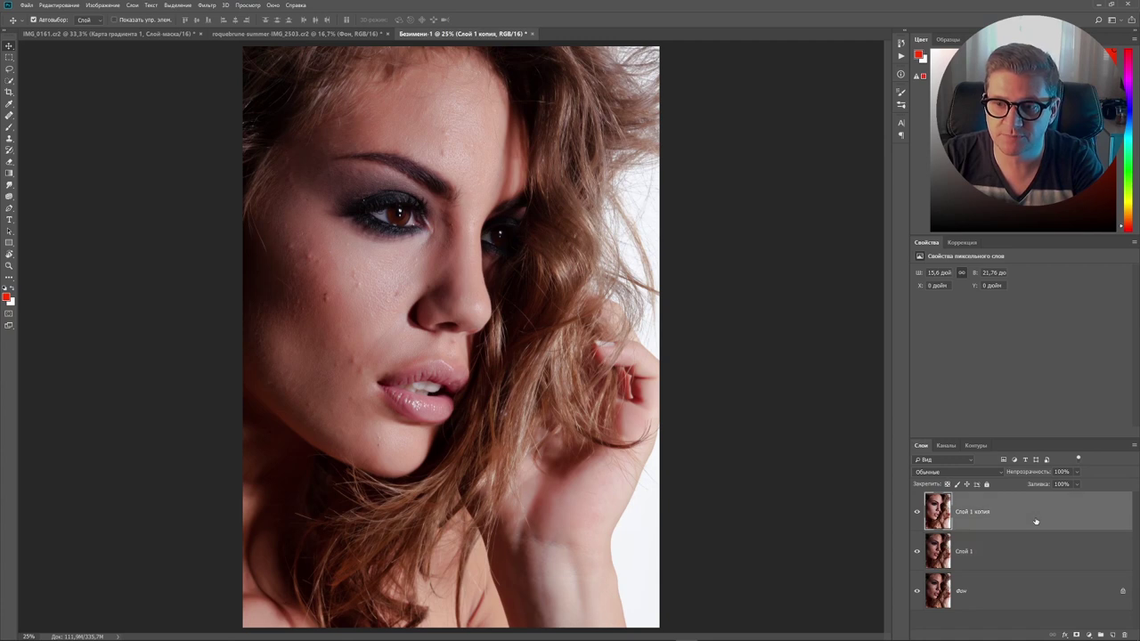
left_click_drag(1043, 472, 1023, 473)
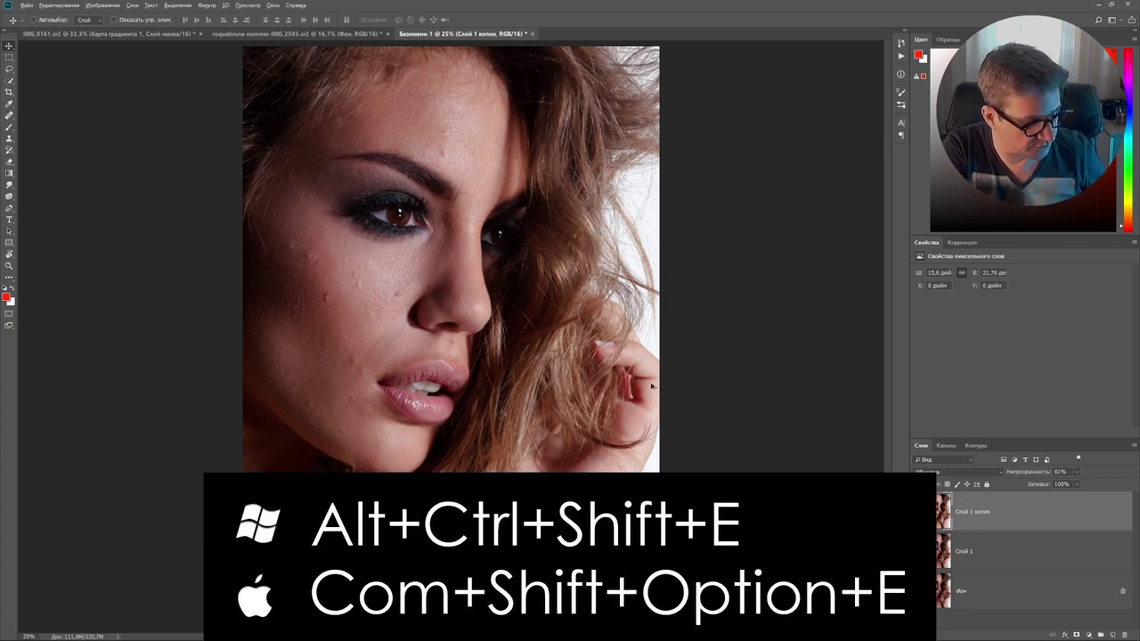
key("ctrl+alt+shift+e")
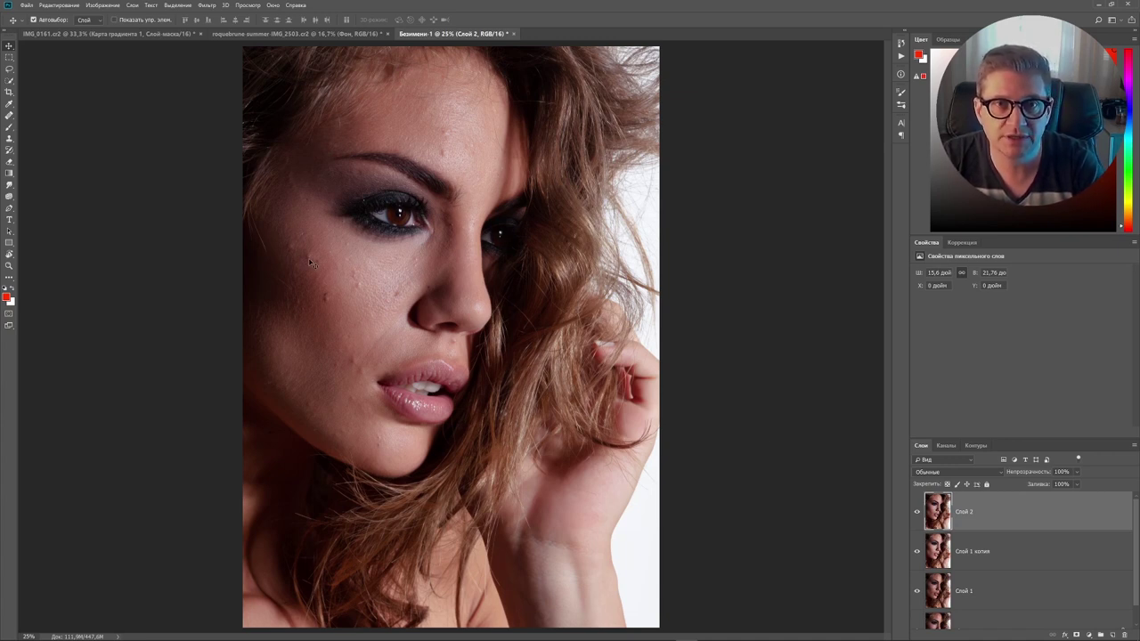
- Heal the blemishes on the cheek beside the nose with the Healing Brush, sampling clean skin first
left_click(9, 117)
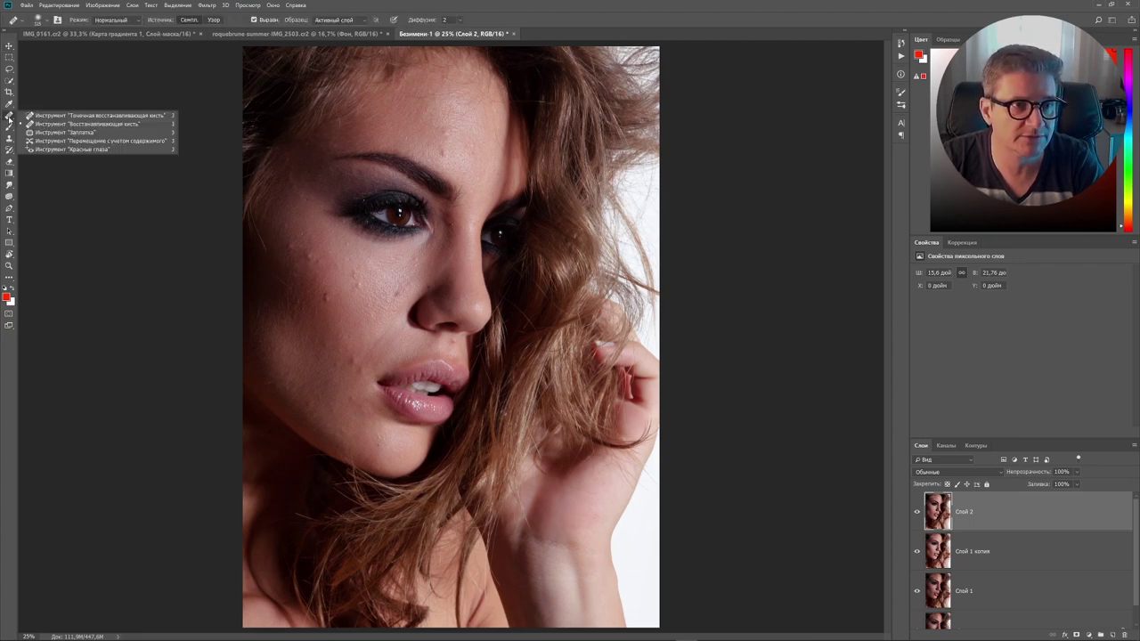
left_click(86, 126)
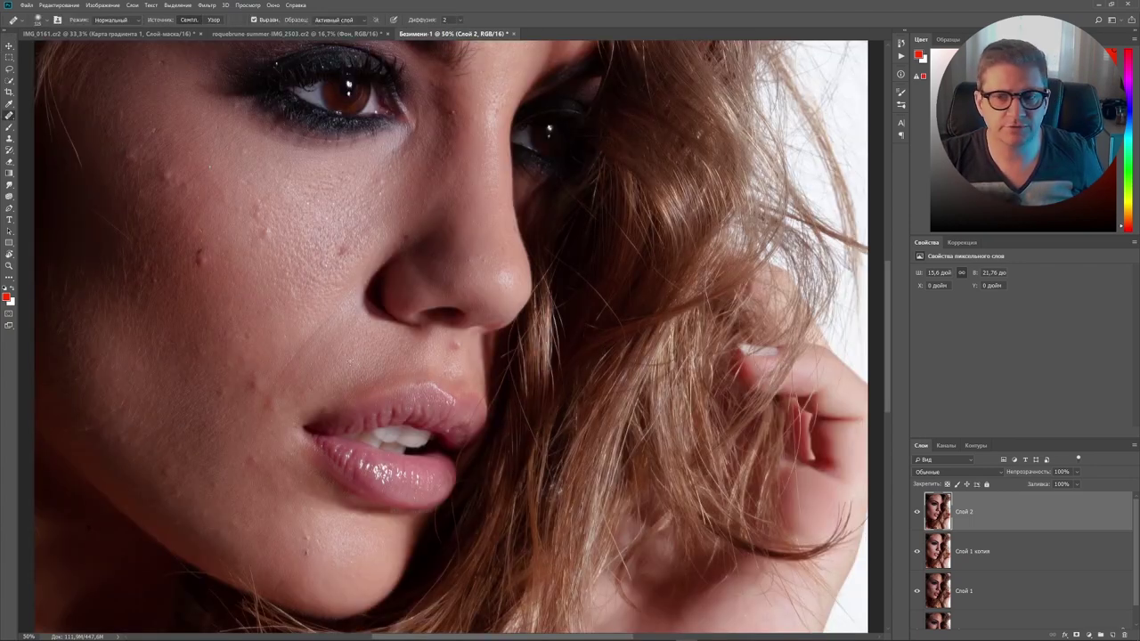
key("ctrl+plus")
key("ctrl+plus")
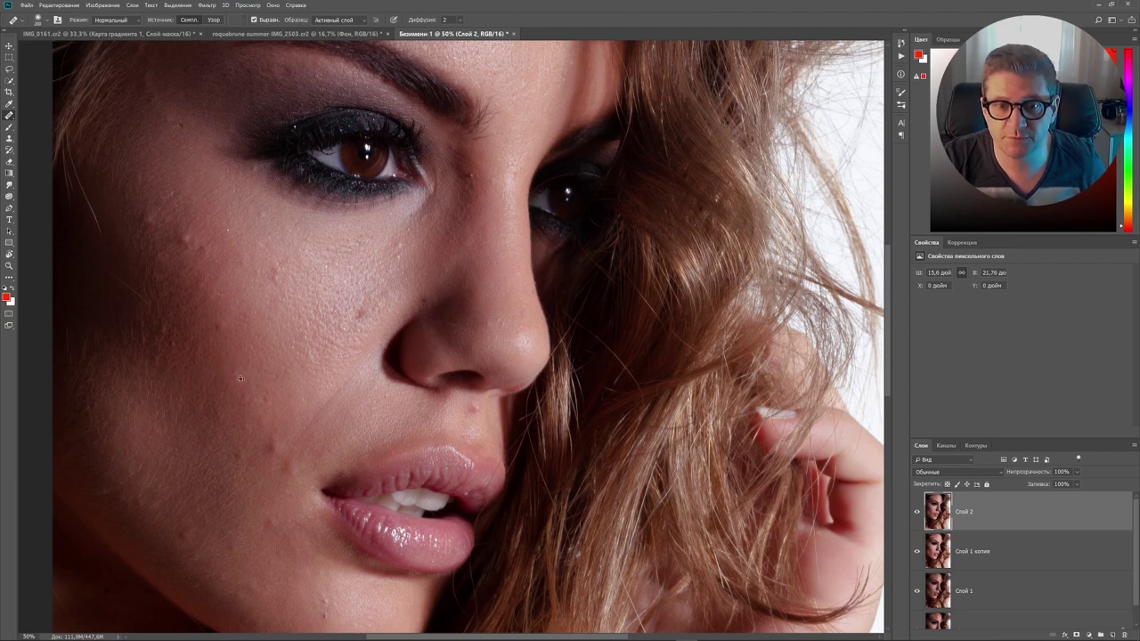
left_click(524, 340, "alt")
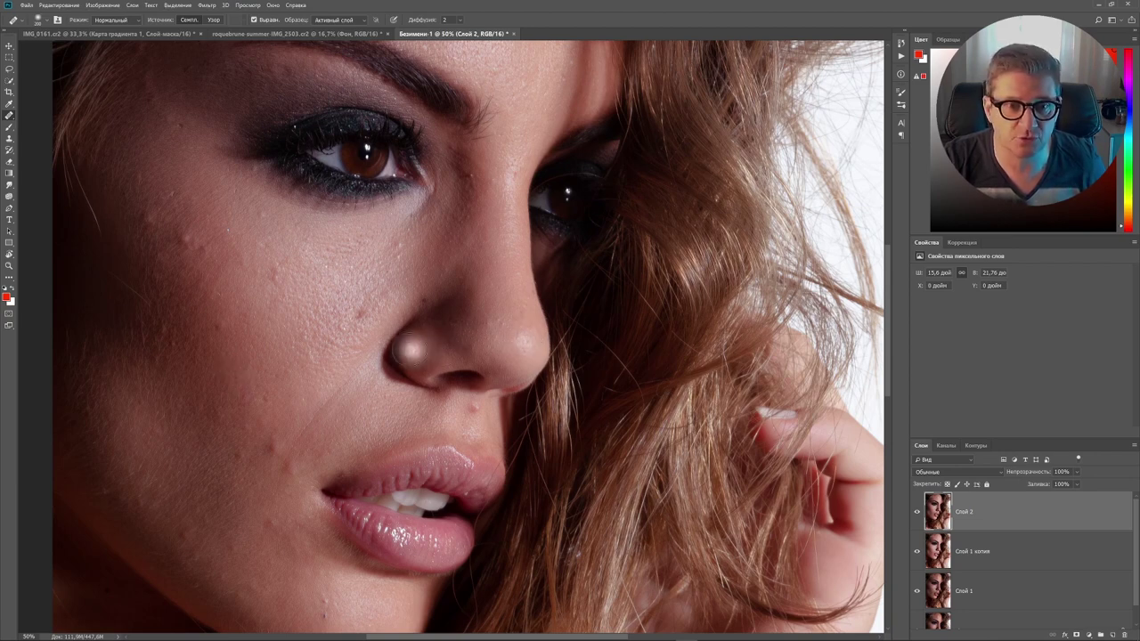
left_click(355, 314)
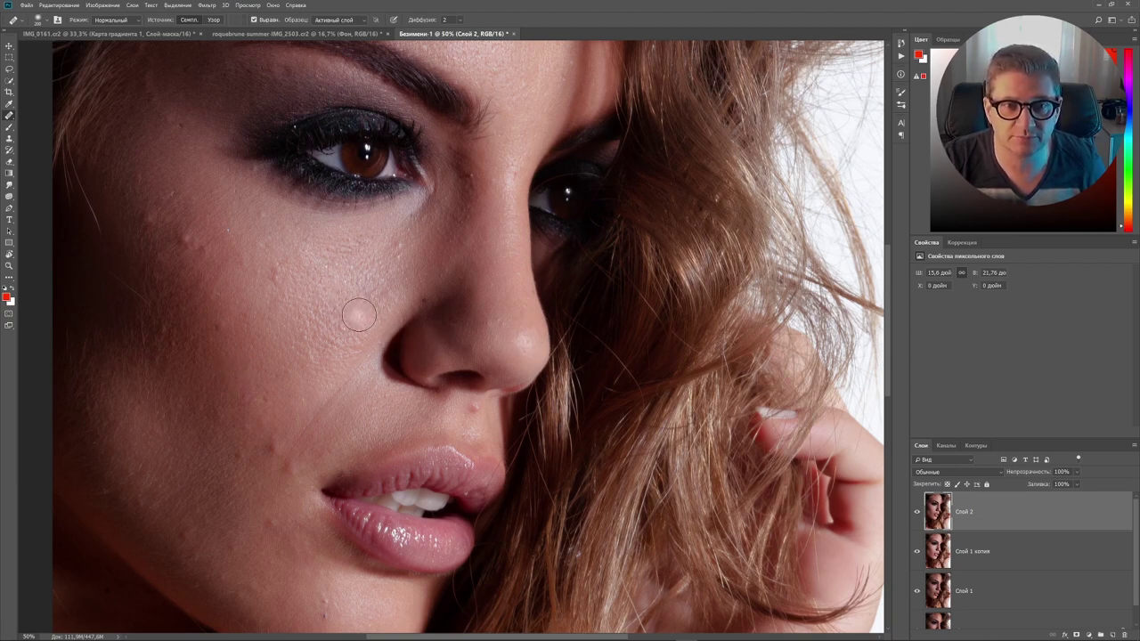
left_click(320, 390)
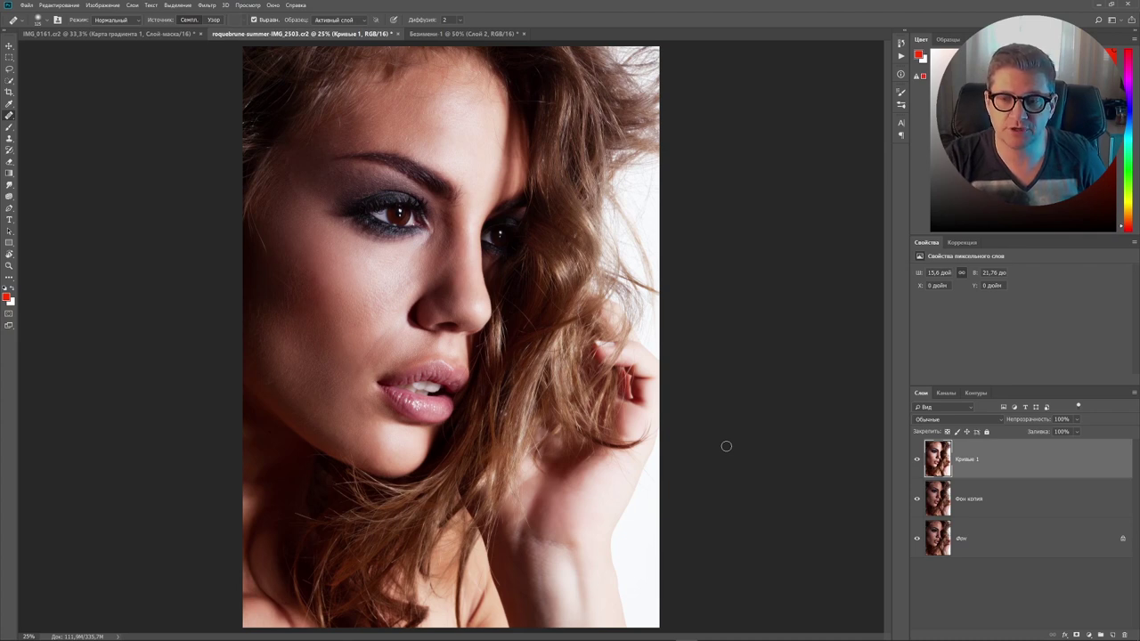
- Compare the retouched portrait in roquebrune summer-IMG_2503.cr2 with its original by isolating the Фон layer and restoring the other layers
left_click(918, 539, "alt")
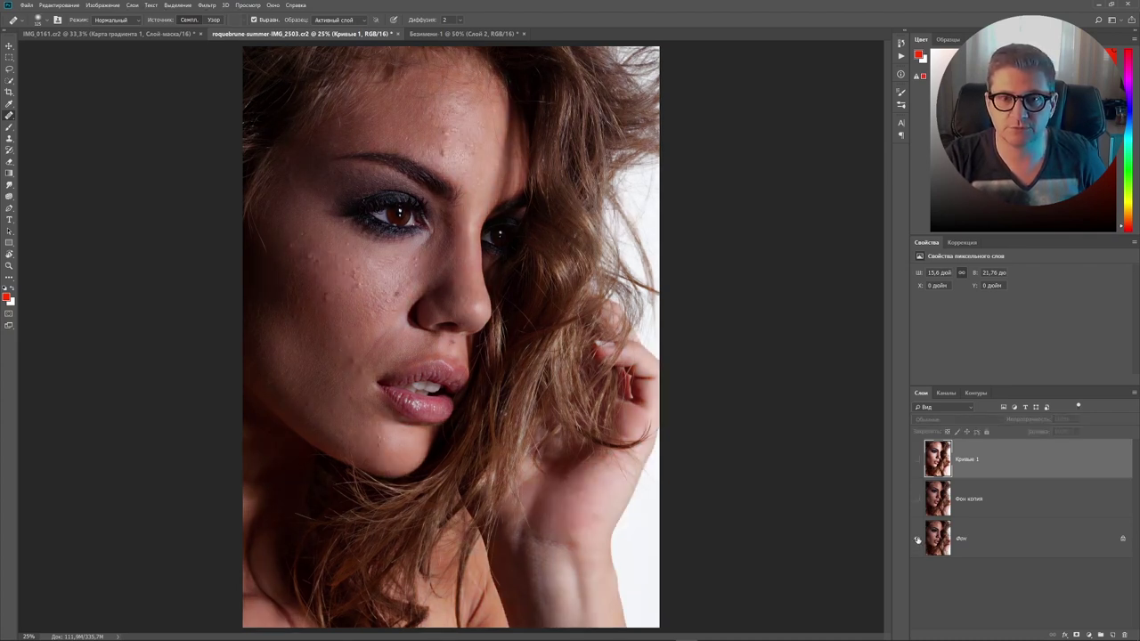
left_click(918, 539, "alt")
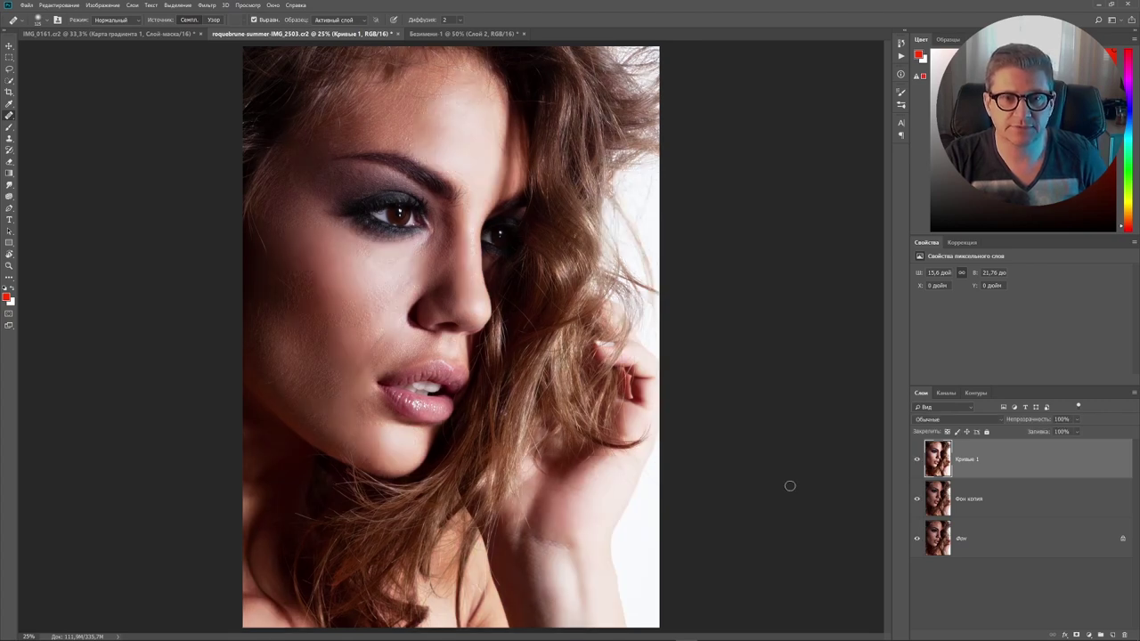